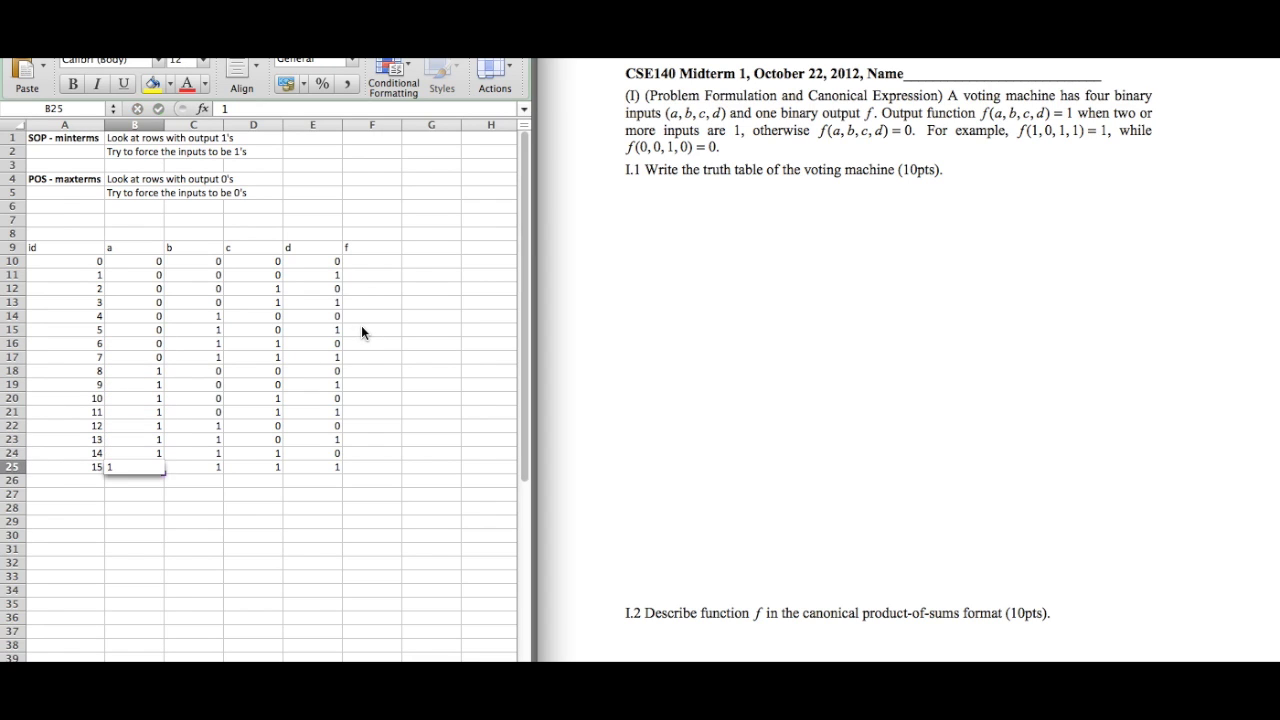
- Finish entering the last a-column values so ids 0–15 have all input combinations
key("Up")
key("Up")
key("Up")
key("Up")
key("Up")
key("Up")
key("Up")
key("Up")
key("Up")
key("Up")
key("Up")
key("Up")
key("Up")
key("Up")
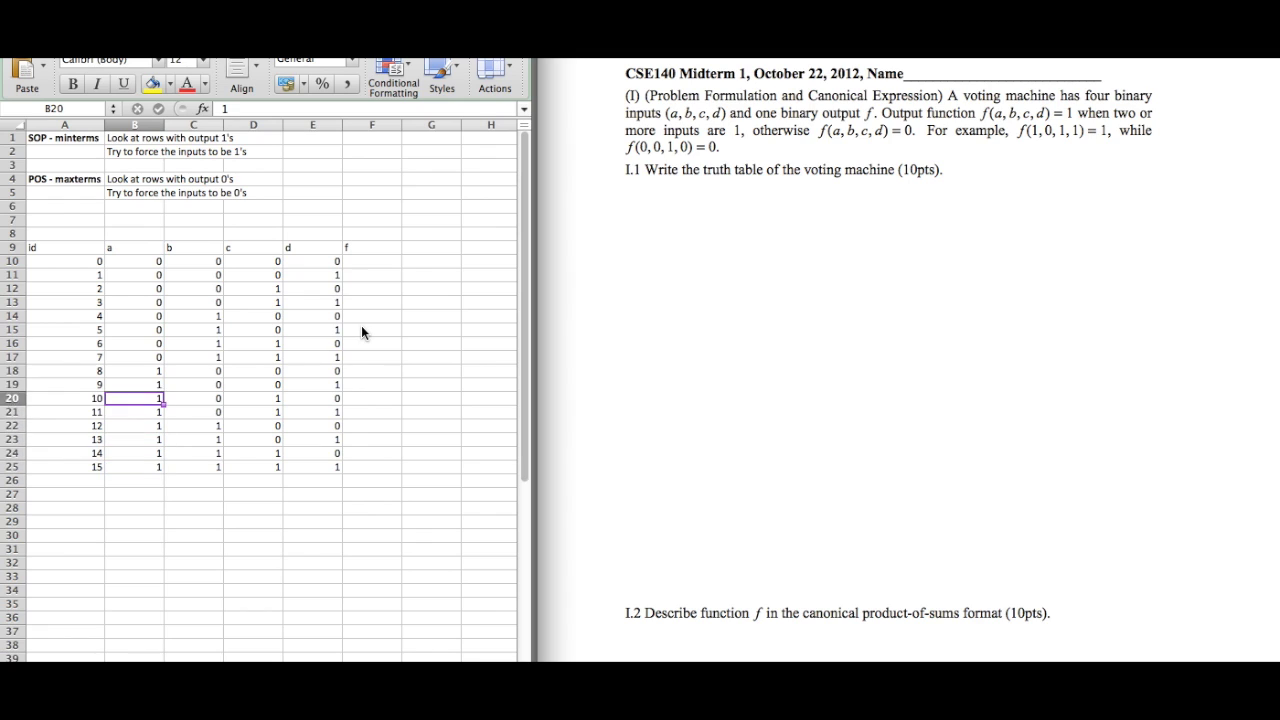
left_click(155, 263)
key("shift+Right")
key("shift+Right")
key("shift+Left")
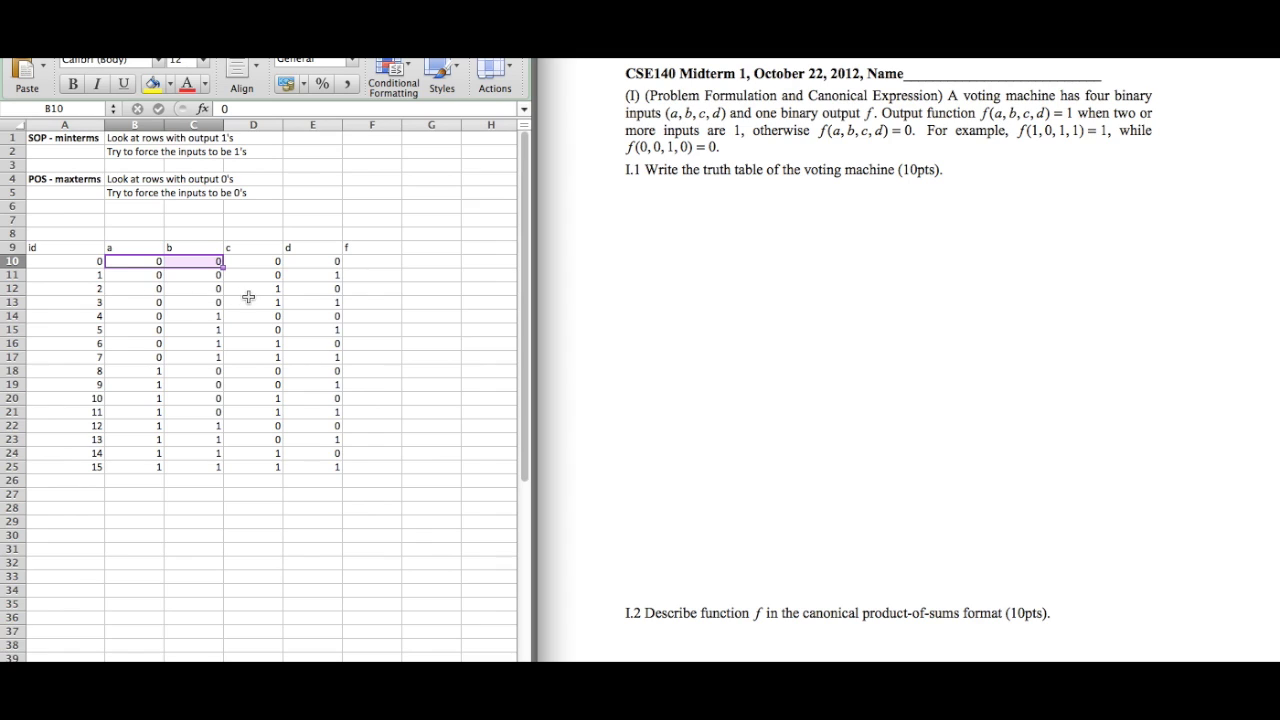
left_click(338, 292)
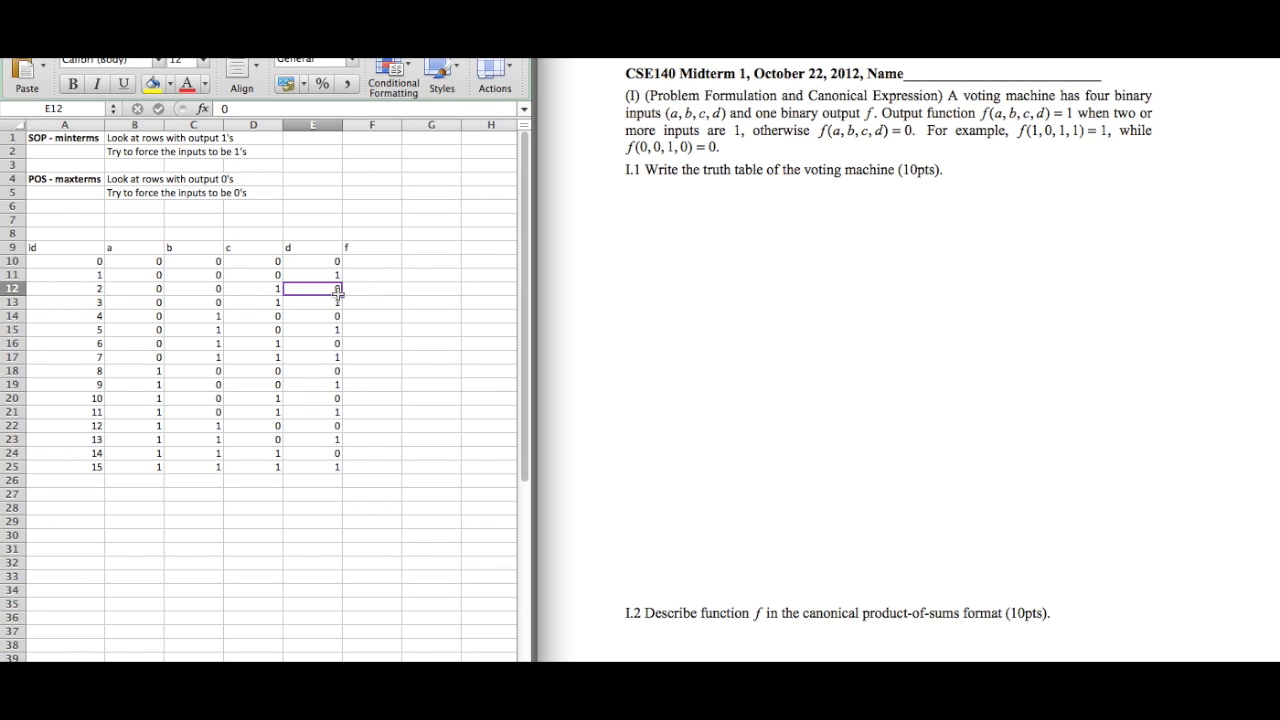
key("Up")
key("Up")
key("shift+Left")
key("shift+Left")
key("shift+Left")
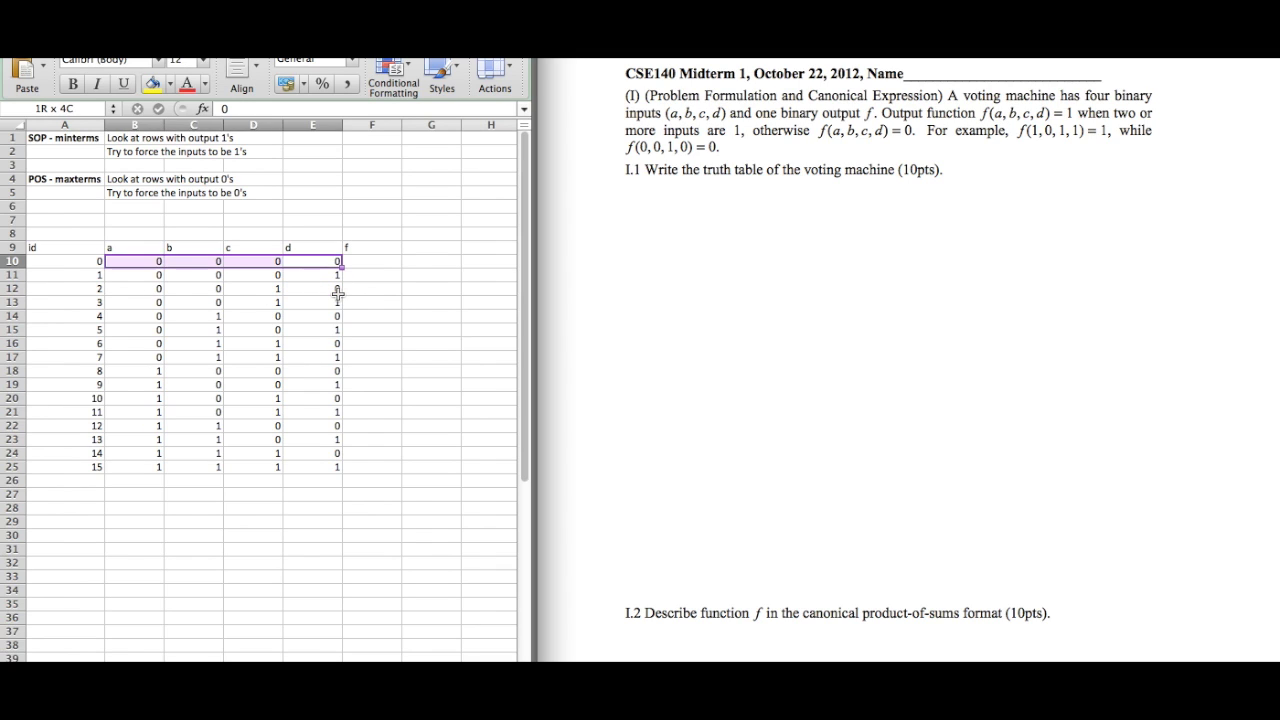
key("Right")
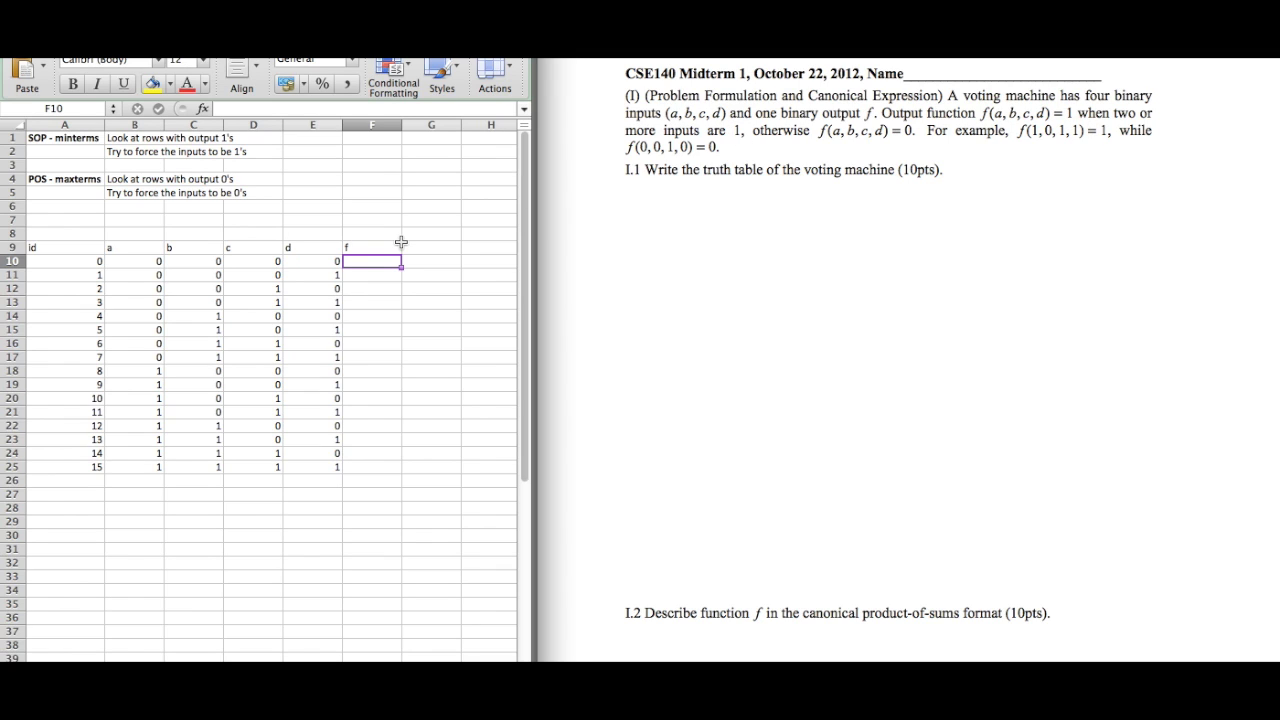
- Check id 0's a–d inputs and enter output f = 0 in row 10
key("Left")
key("shift+Left")
key("shift+Left")
key("shift+Left")
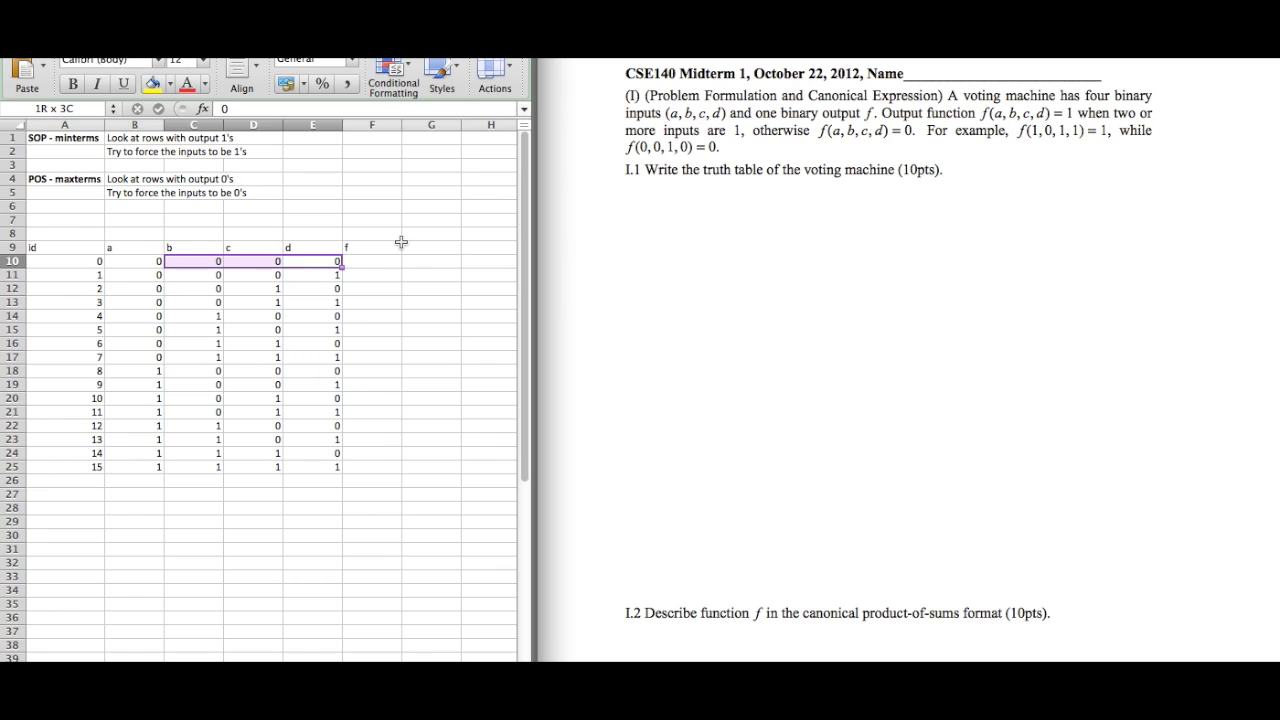
key("Down")
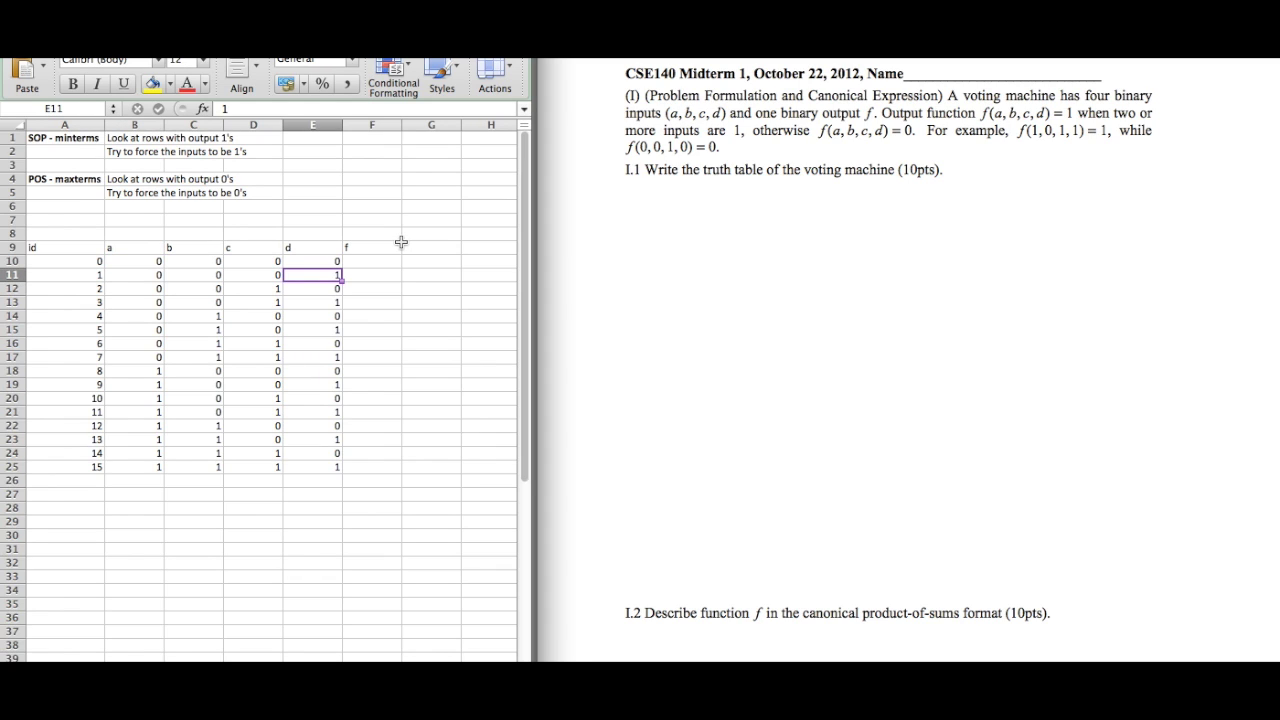
key("shift+Left")
key("shift+Left")
key("shift+Left")
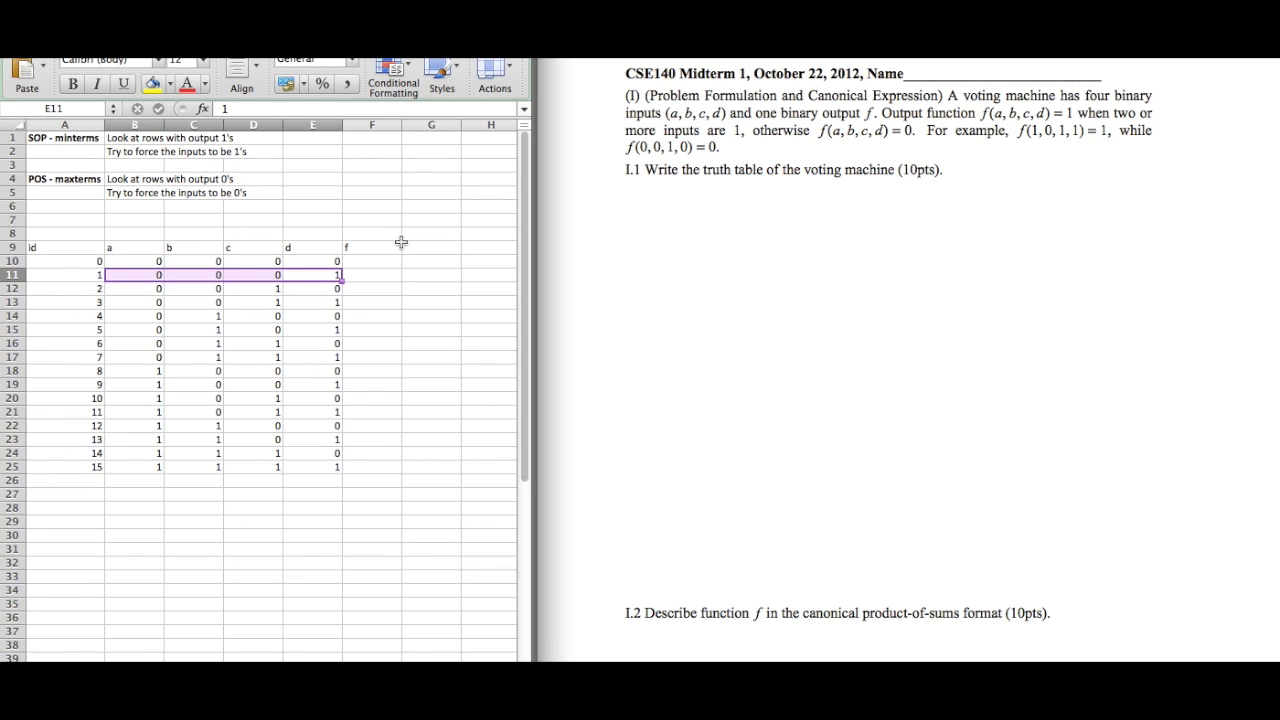
key("Up")
key("shift+Left")
key("shift+Left")
key("shift+Left")
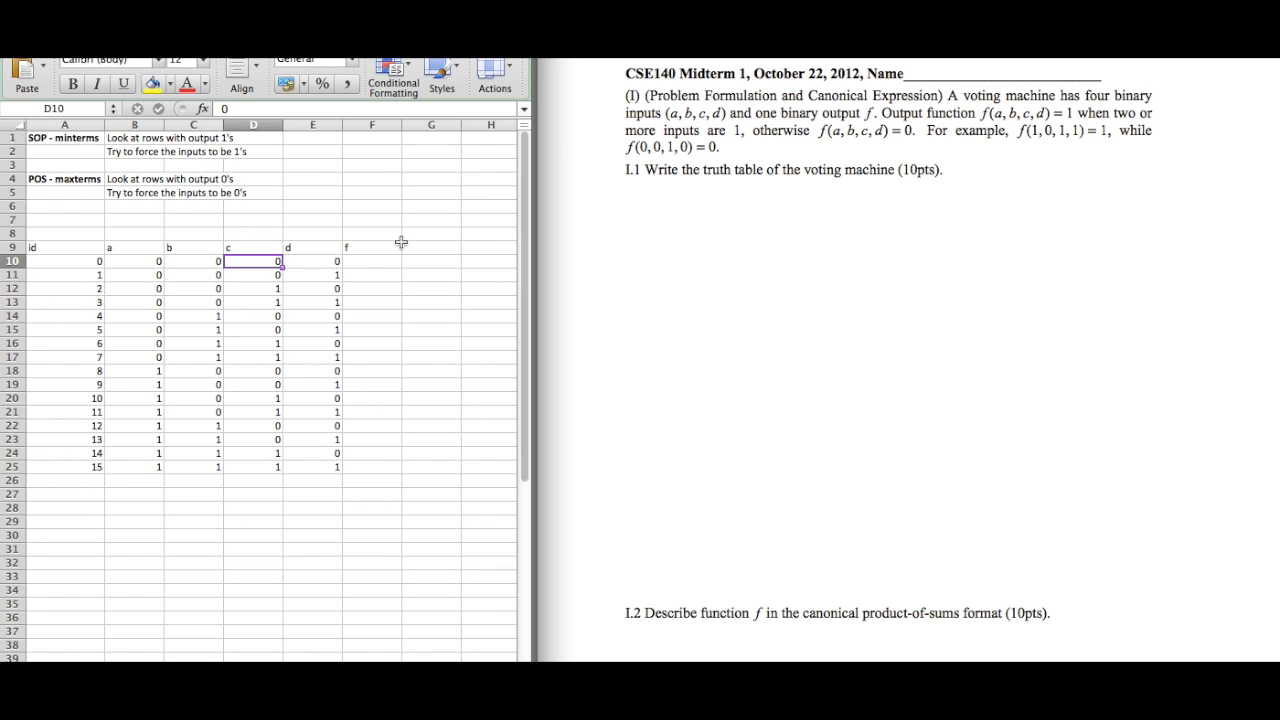
key("shift+Right")
key("shift+Right")
key("shift+Right")
key("Right")
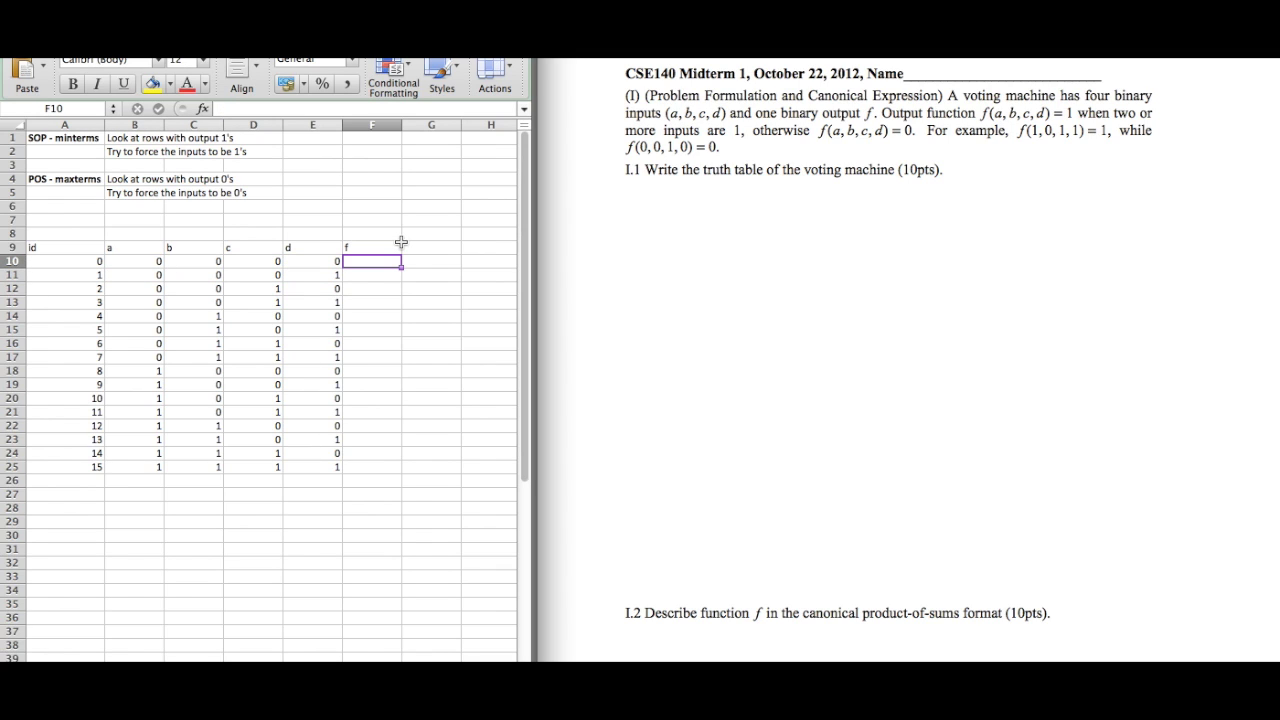
key("Left")
key("shift+Left")
key("shift+Left")
key("shift+Left")
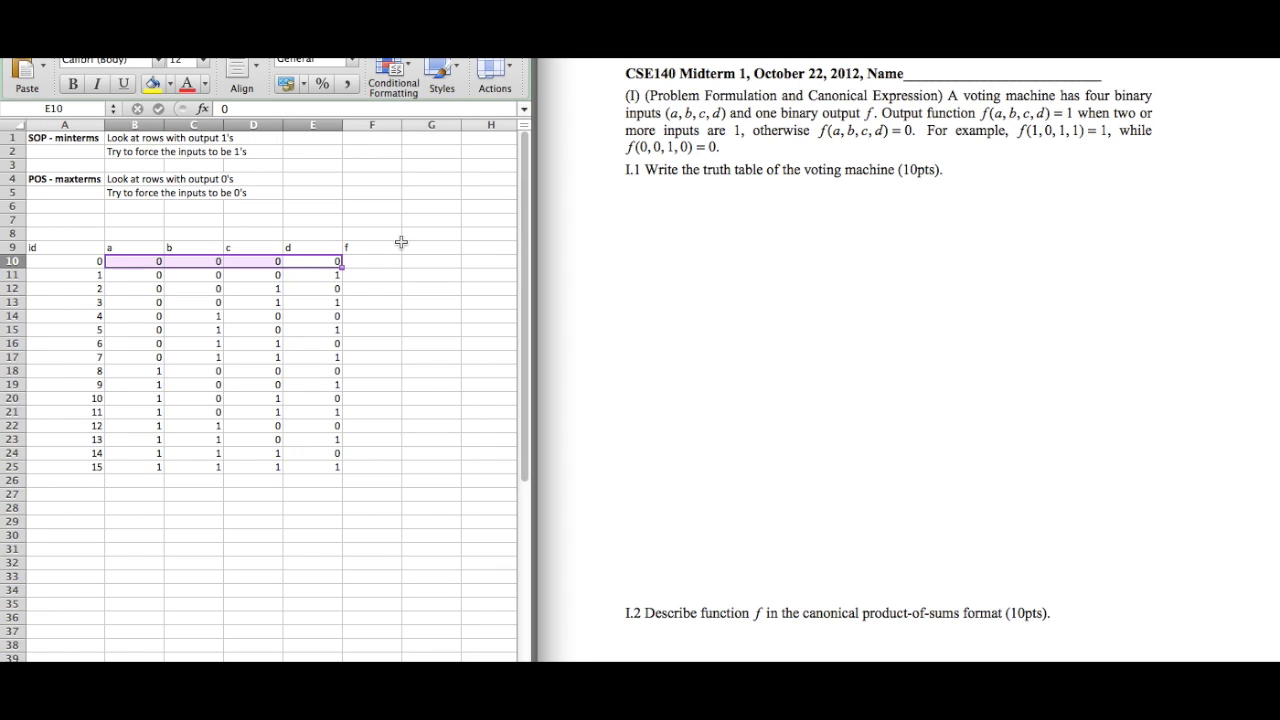
key("Right")
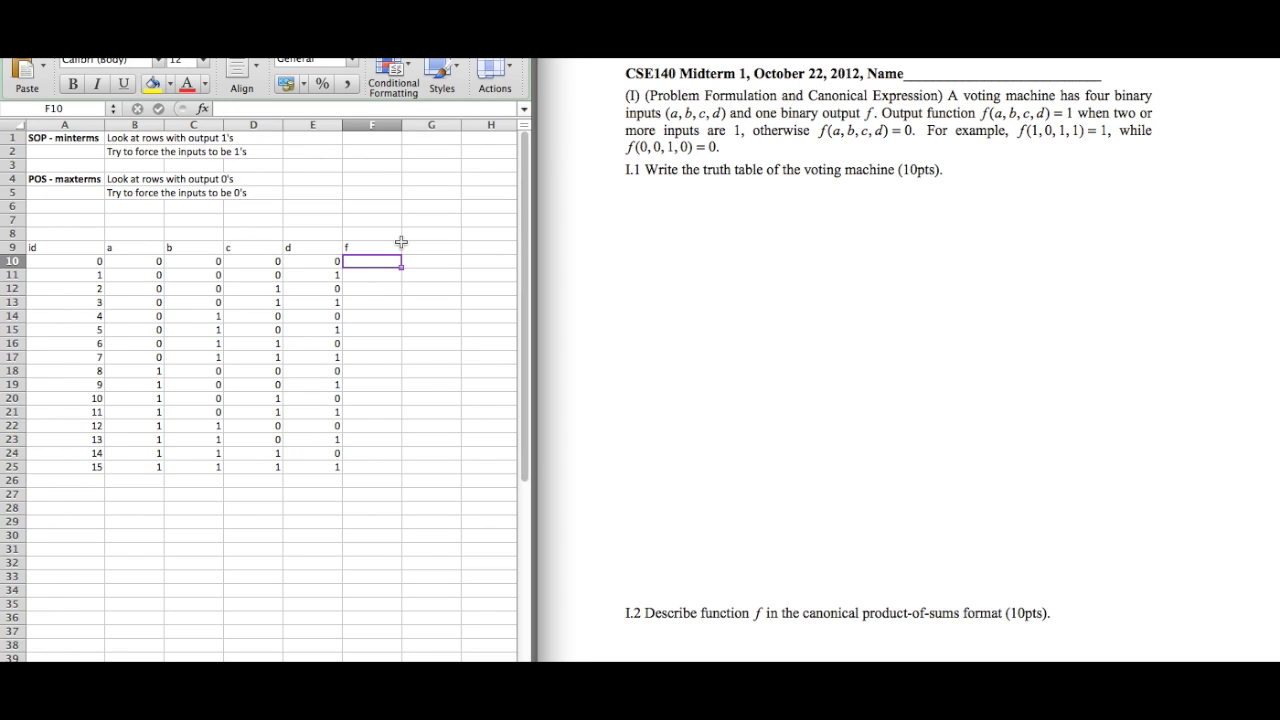
type("0")
key("Return")
- Enter f values 0, 0, 1 for ids 1–3 after checking each row's inputs
key("Left")
key("shift+Left")
key("shift+Left")
key("shift+Left")
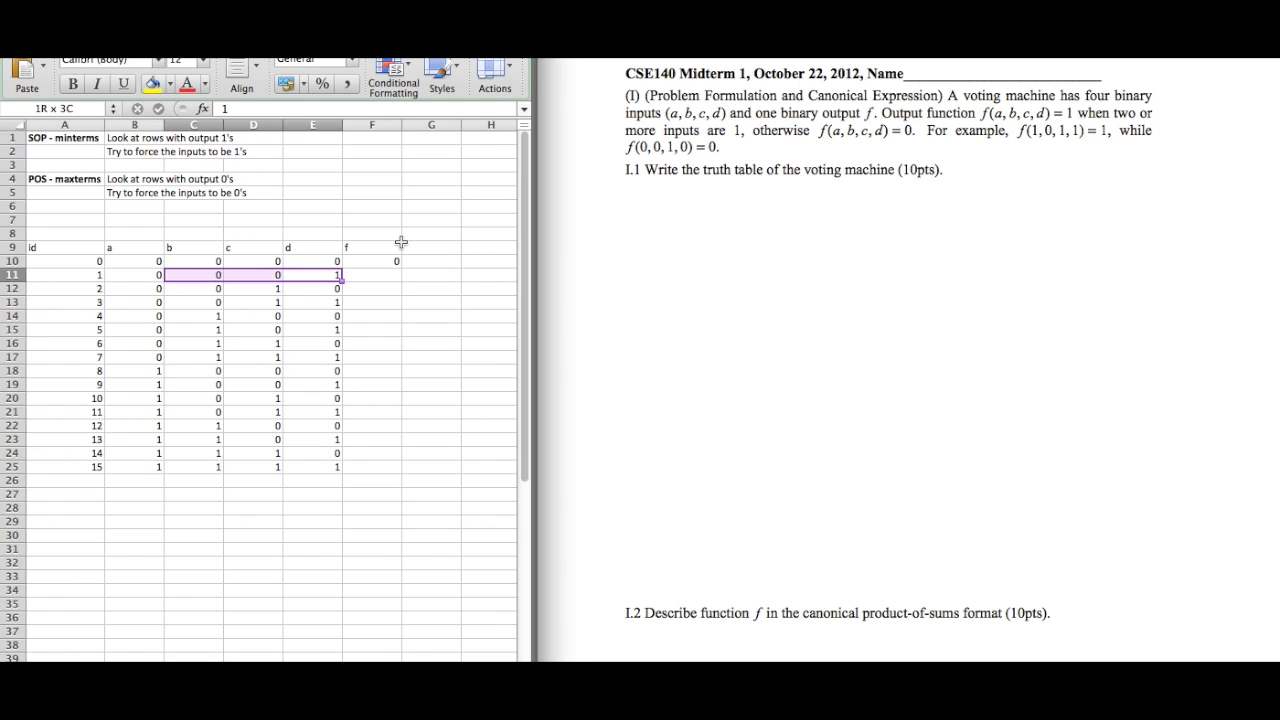
key("Right")
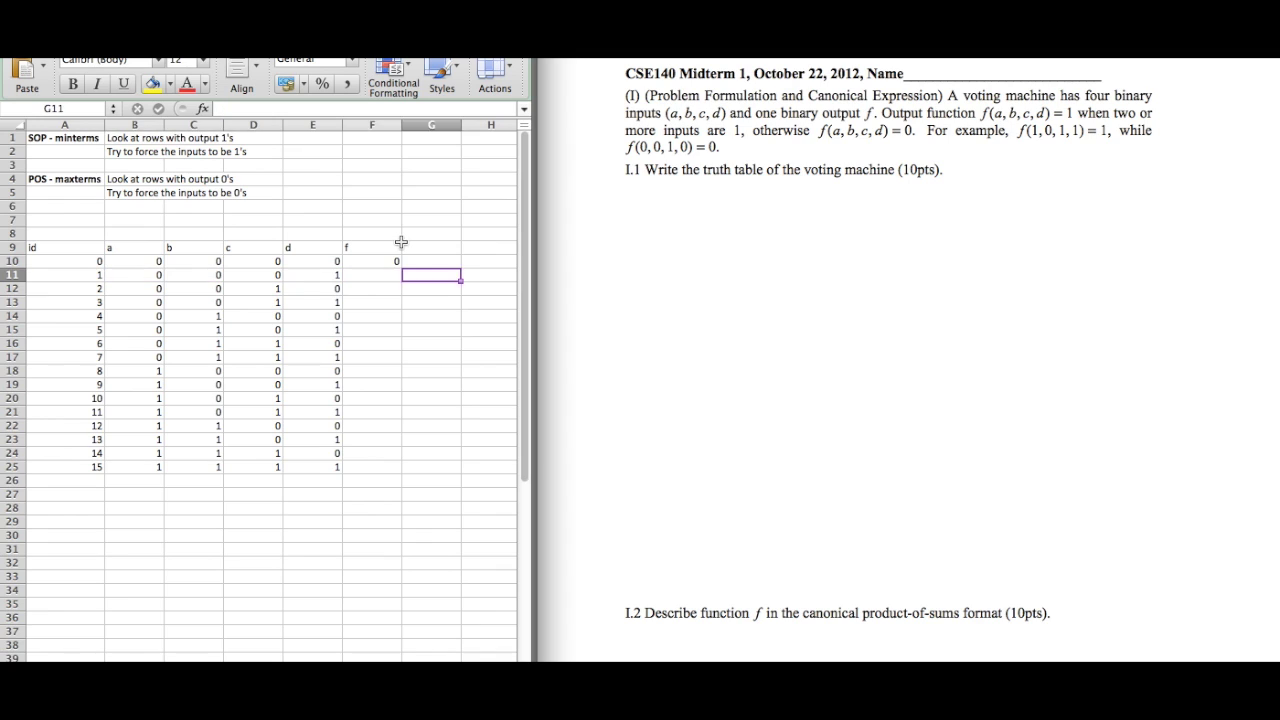
type("0")
key("Return")
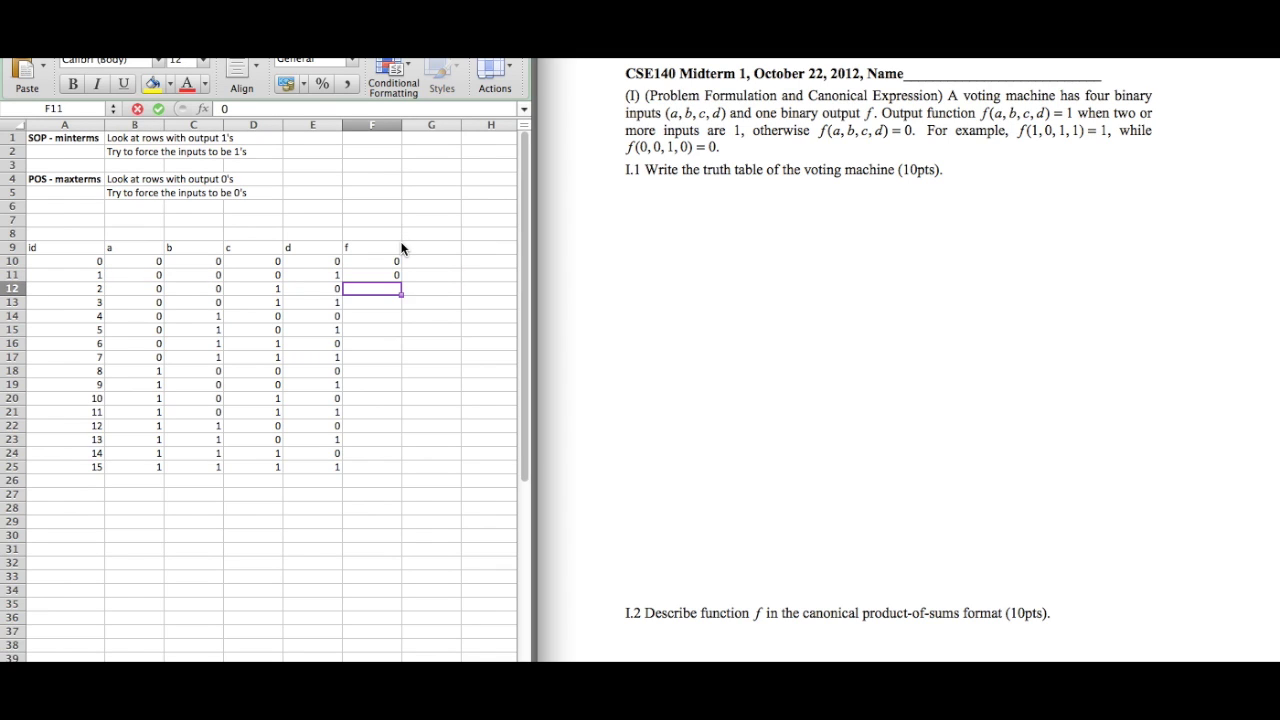
key("Left")
key("shift+Left")
key("shift+Left")
key("shift+Left")
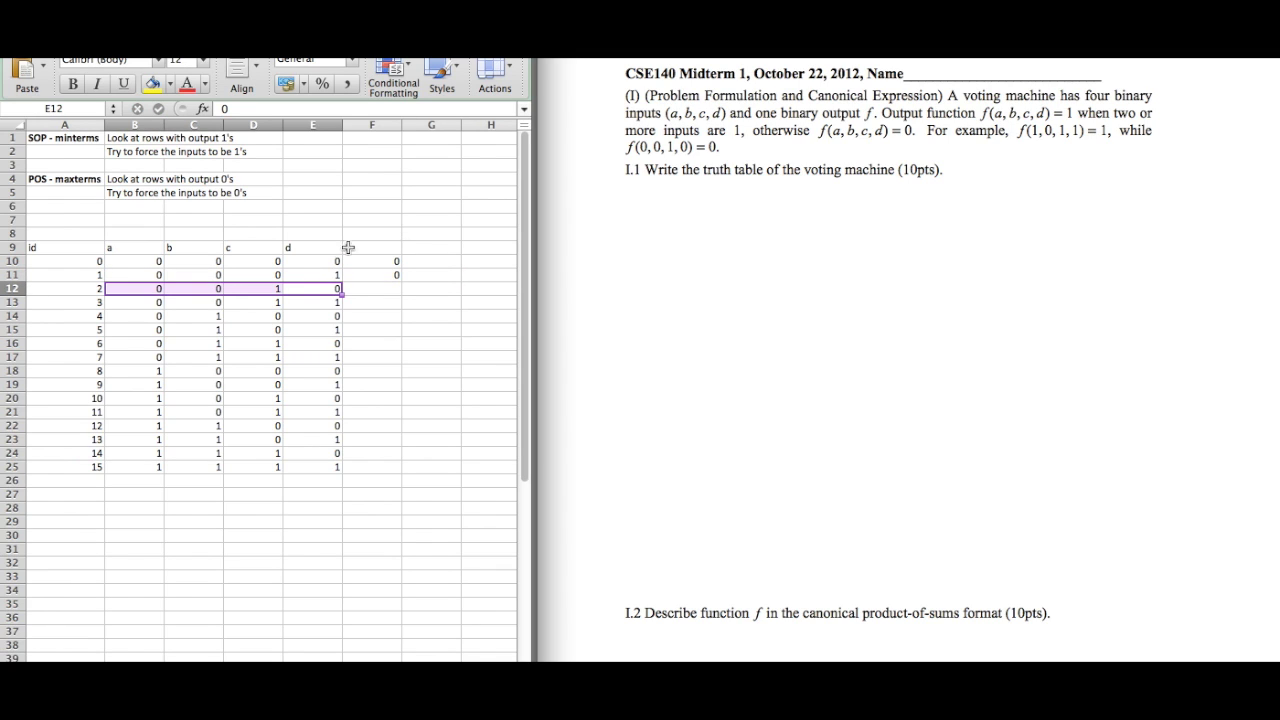
left_click(388, 291)
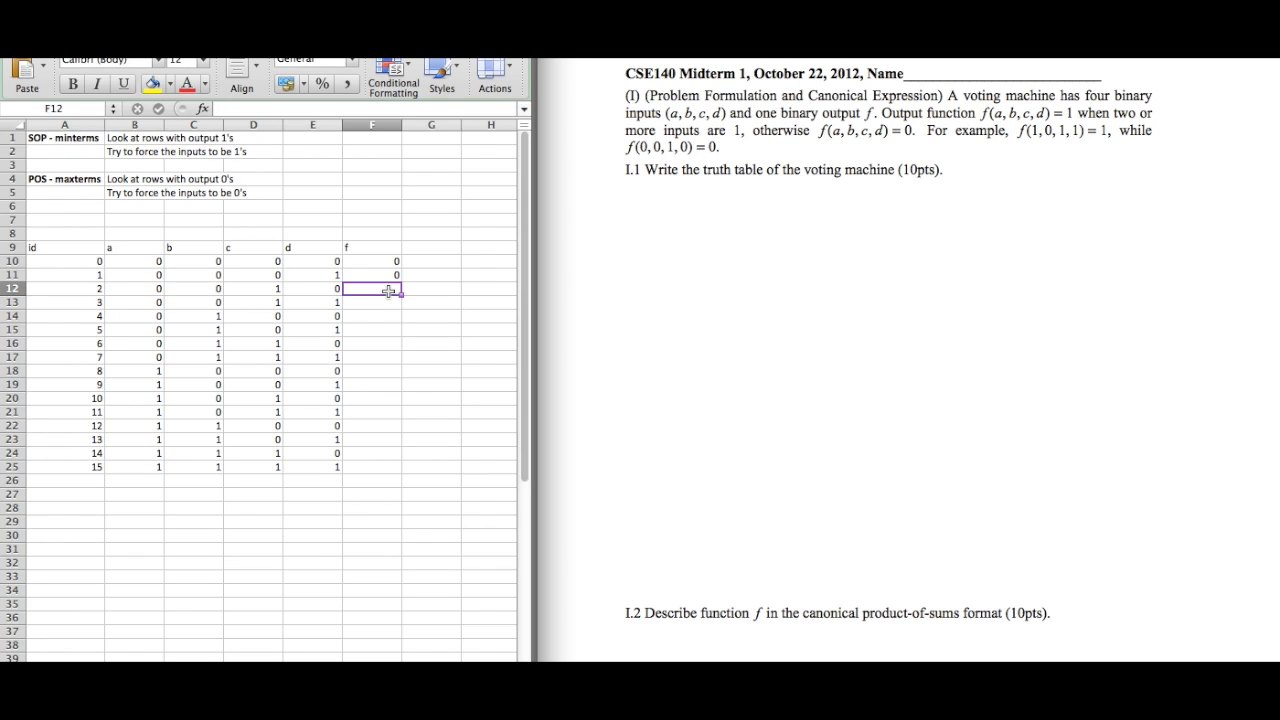
type("0")
key("Return")
key("Left")
key("shift+Left")
key("shift+Left")
key("shift+Left")
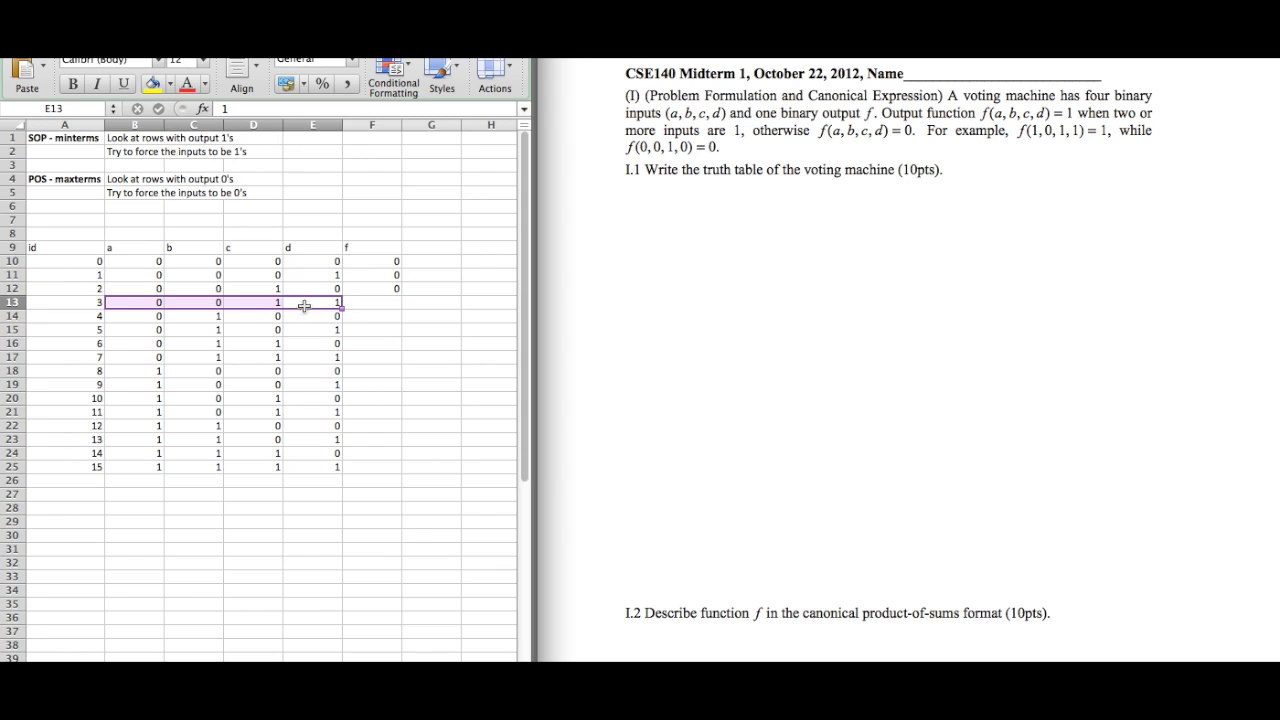
key("Right")
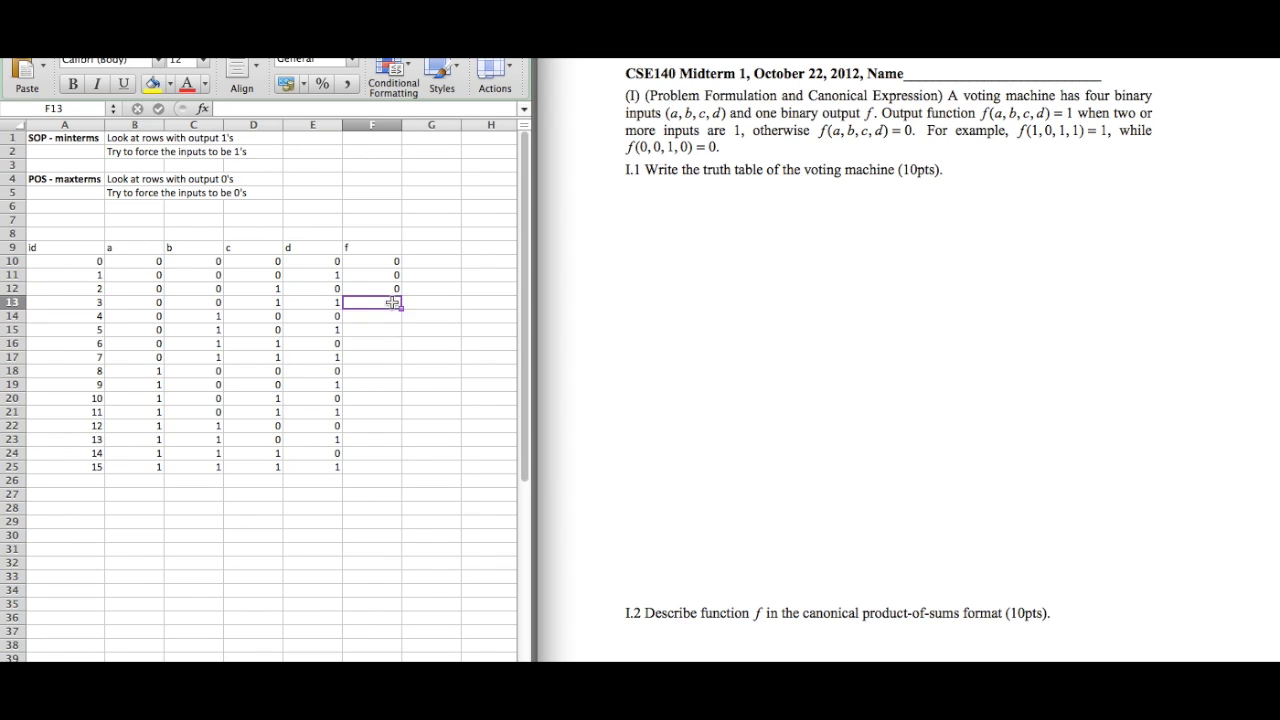
type("1")
key("Return")
- Enter f values 0, 1, 1, 1, 0 for ids 4–8
type("0")
key("Return")
type("1")
key("Return")
type("1")
key("Return")
type("1")
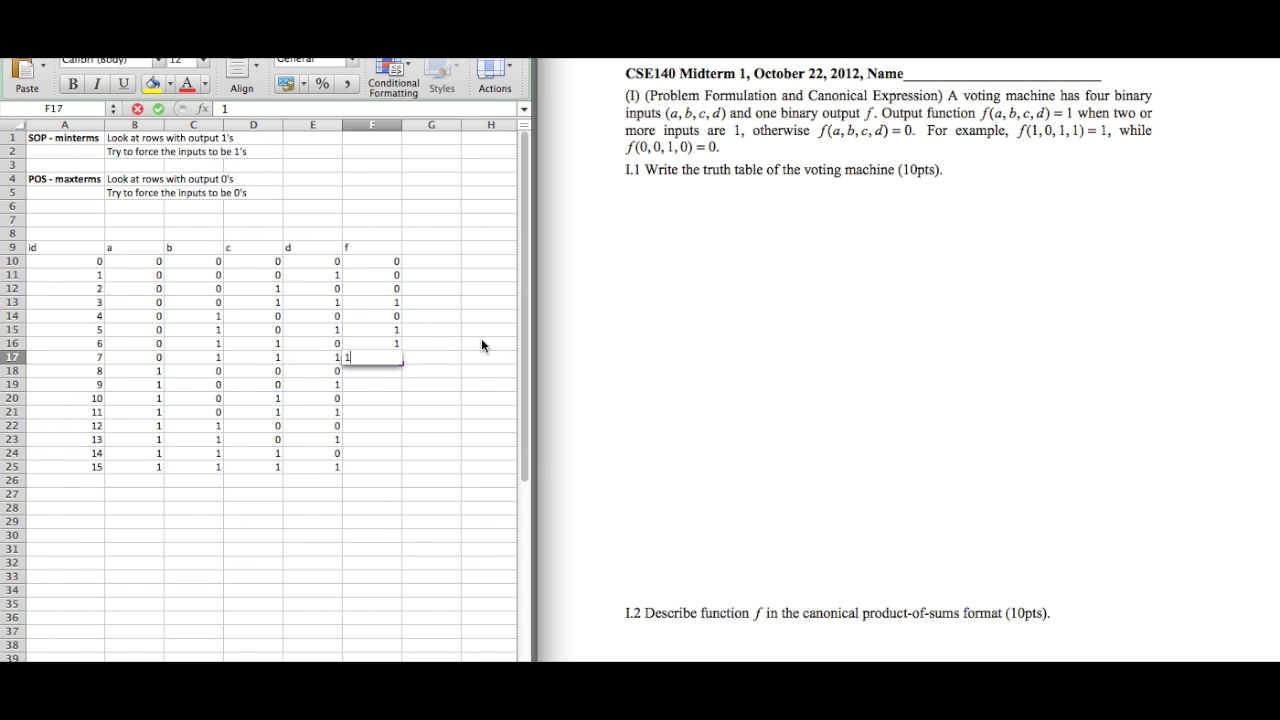
key("Return")
type("0")
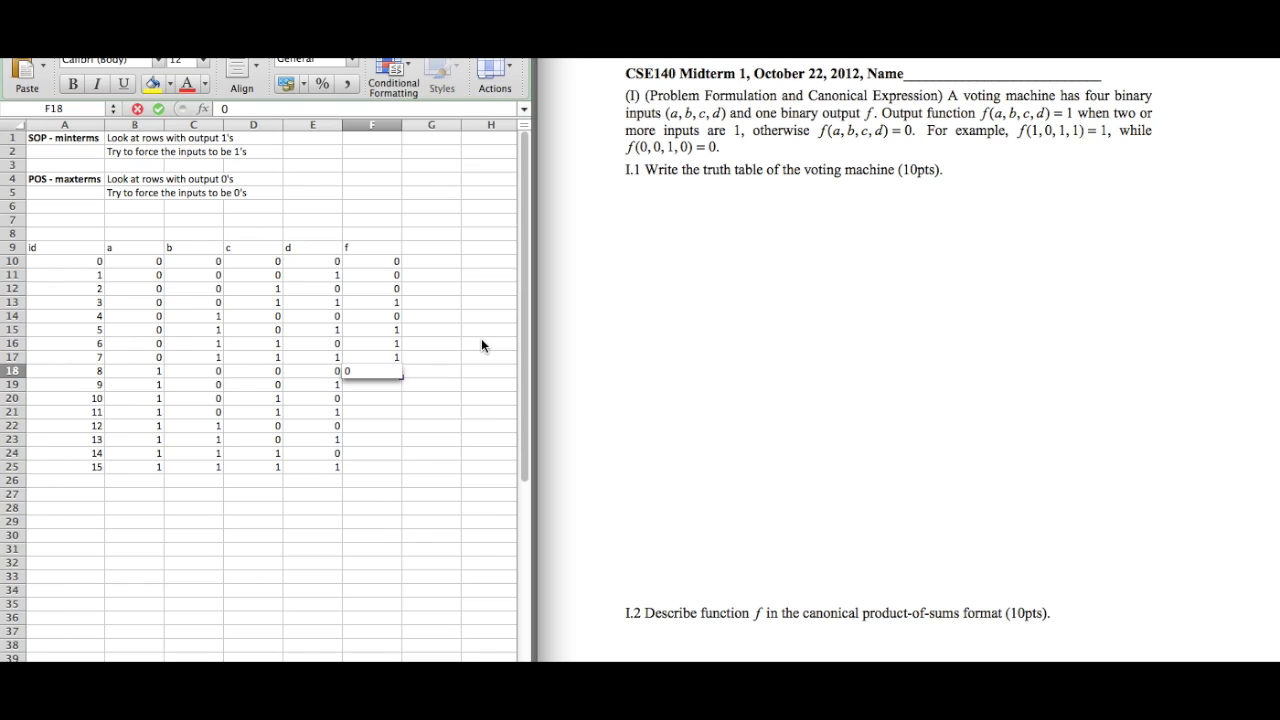
key("Return")
- Enter f = 1 for ids 9–14 in rows 19–24
type("1")
key("Return")
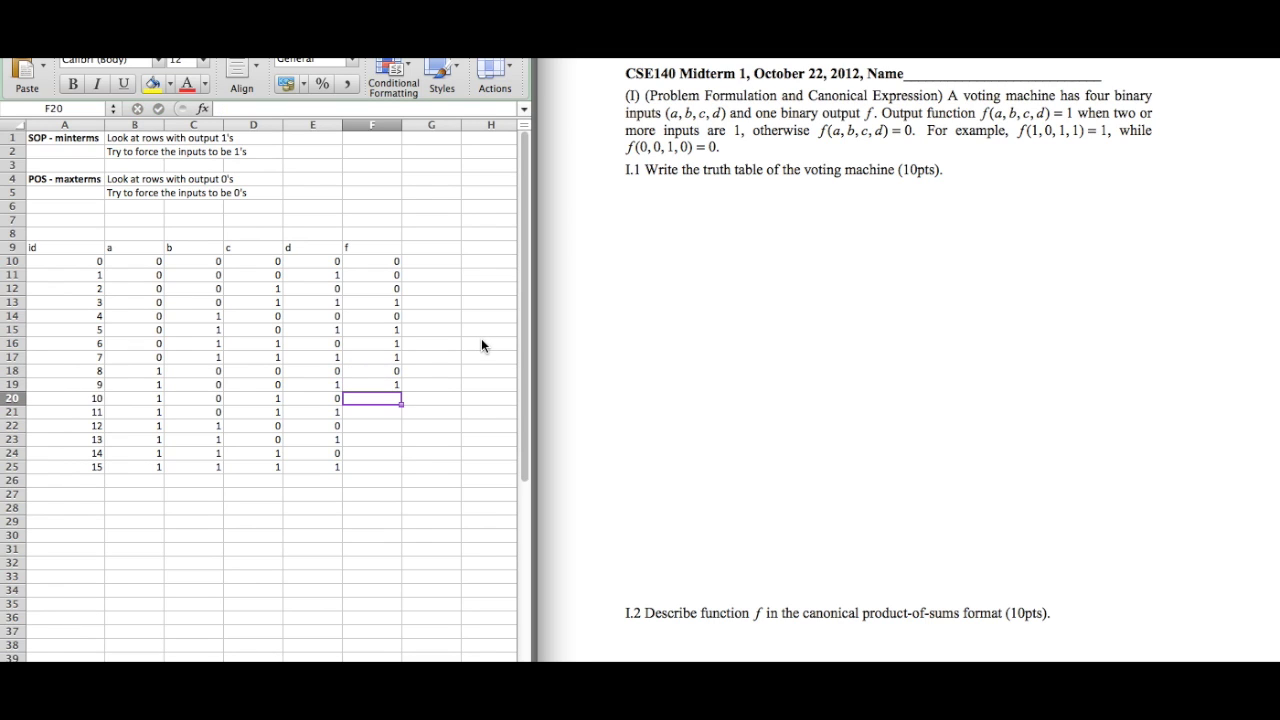
type("1")
key("Return")
type("1")
key("Return")
type("1")
key("Return")
type("1")
key("Return")
type("1")
key("Return")
type("1")
key("Return")
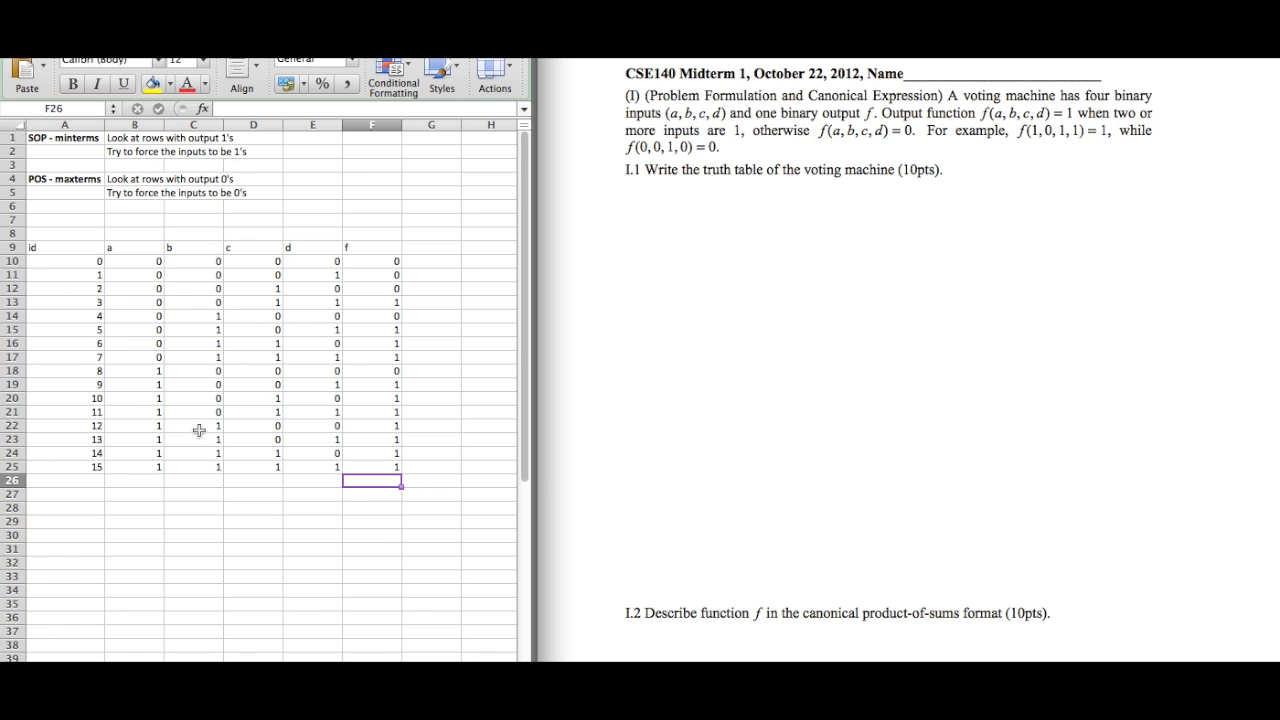
- Label A27 'SOP' and fill the id 3 row yellow
left_click(100, 500)
type("SOP =")
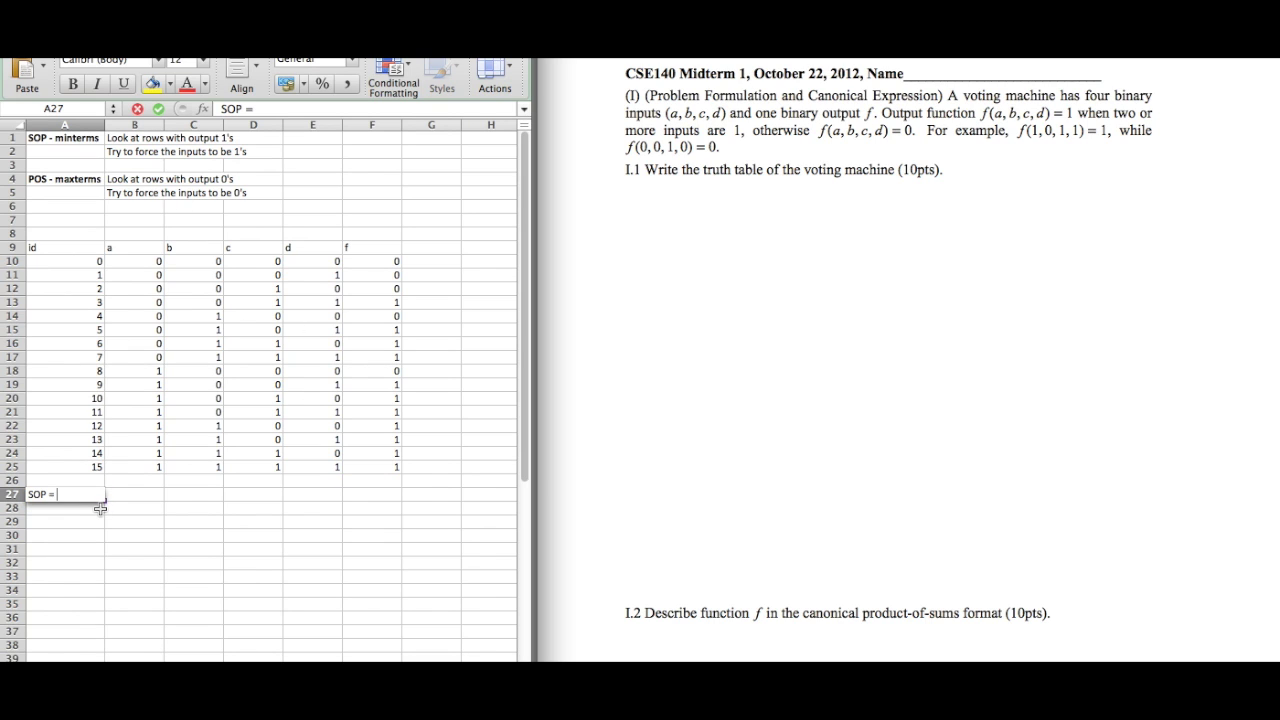
left_click(400, 302)
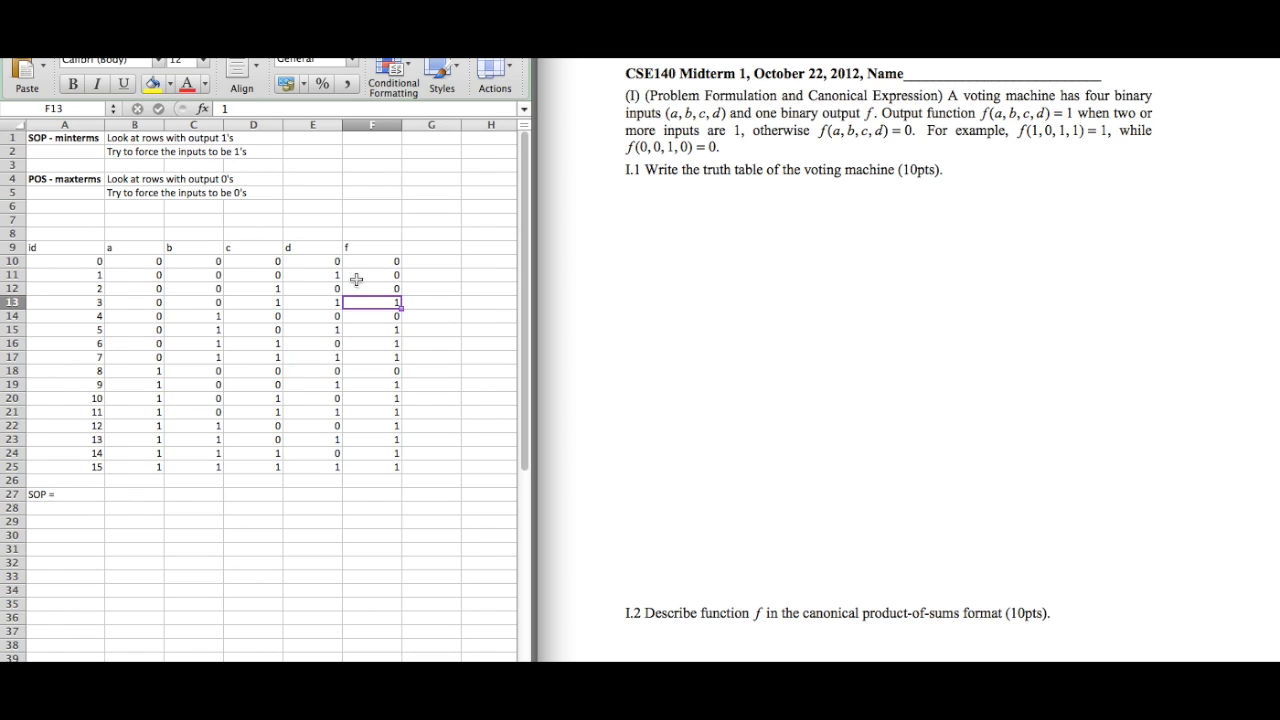
key("Right")
key("shift+Left")
key("shift+Left")
key("shift+Left")
key("shift+Left")
key("shift+Left")
key("shift+Left")
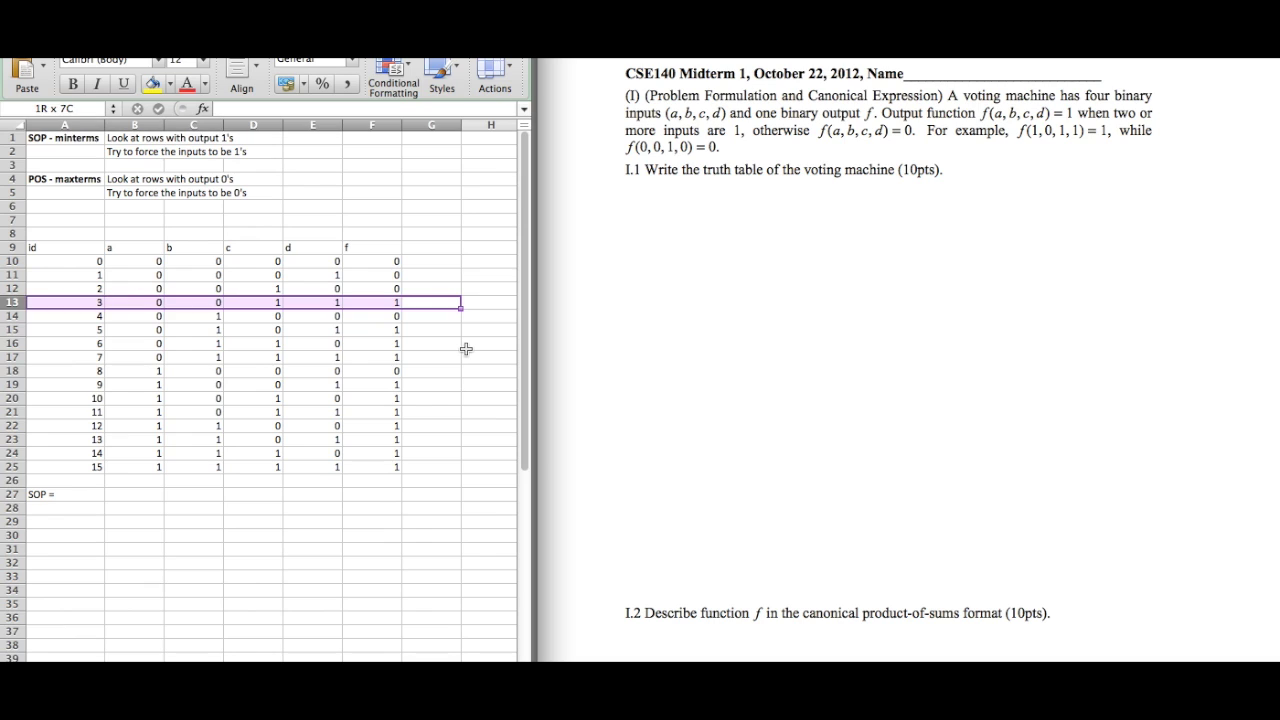
key("super+b")
key("Down")
key("Down")
key("Down")
key("Up")
key("Up")
key("Up")
key("shift+Left")
key("shift+Left")
key("shift+Left")
key("shift+Left")
key("shift+Left")
key("shift+Left")
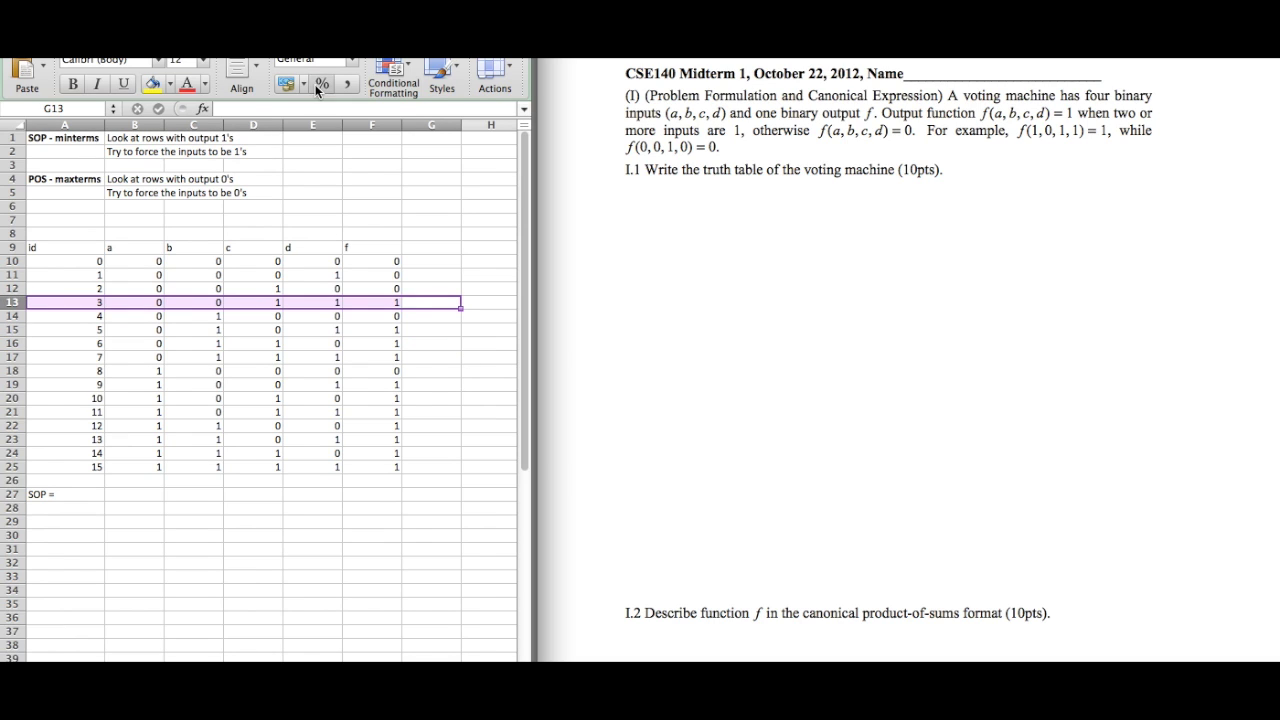
left_click(152, 84)
- Fill the id 5–7 and id 9–15 rows yellow
left_click(428, 356)
key("shift+Up")
key("shift+Up")
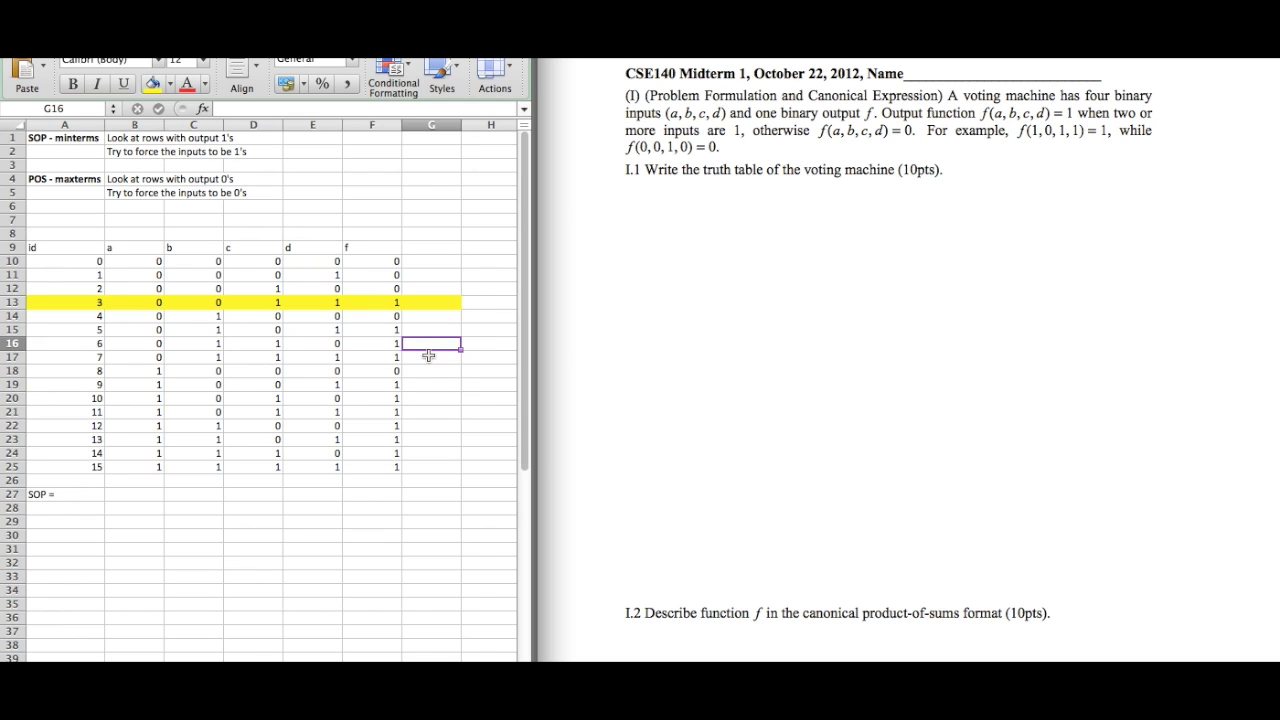
key("shift+Left")
key("shift+Left")
key("shift+Left")
key("shift+Left")
key("shift+Left")
key("shift+Left")
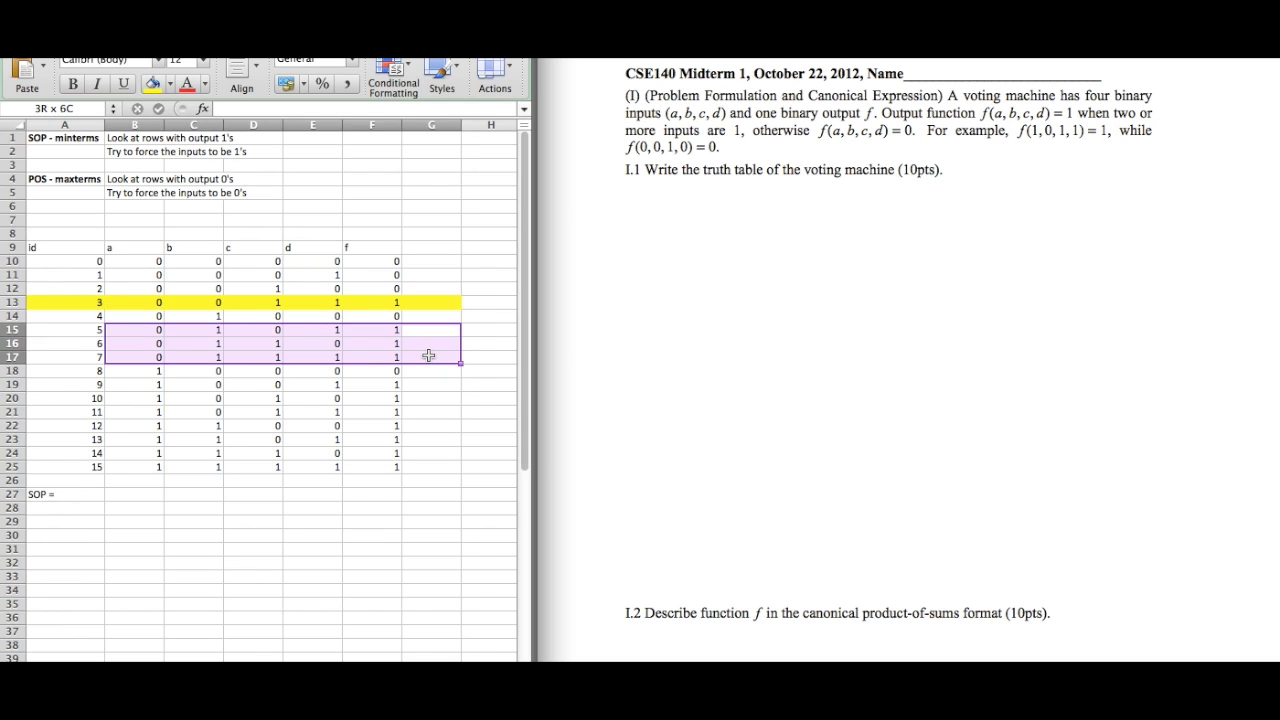
left_click(155, 88)
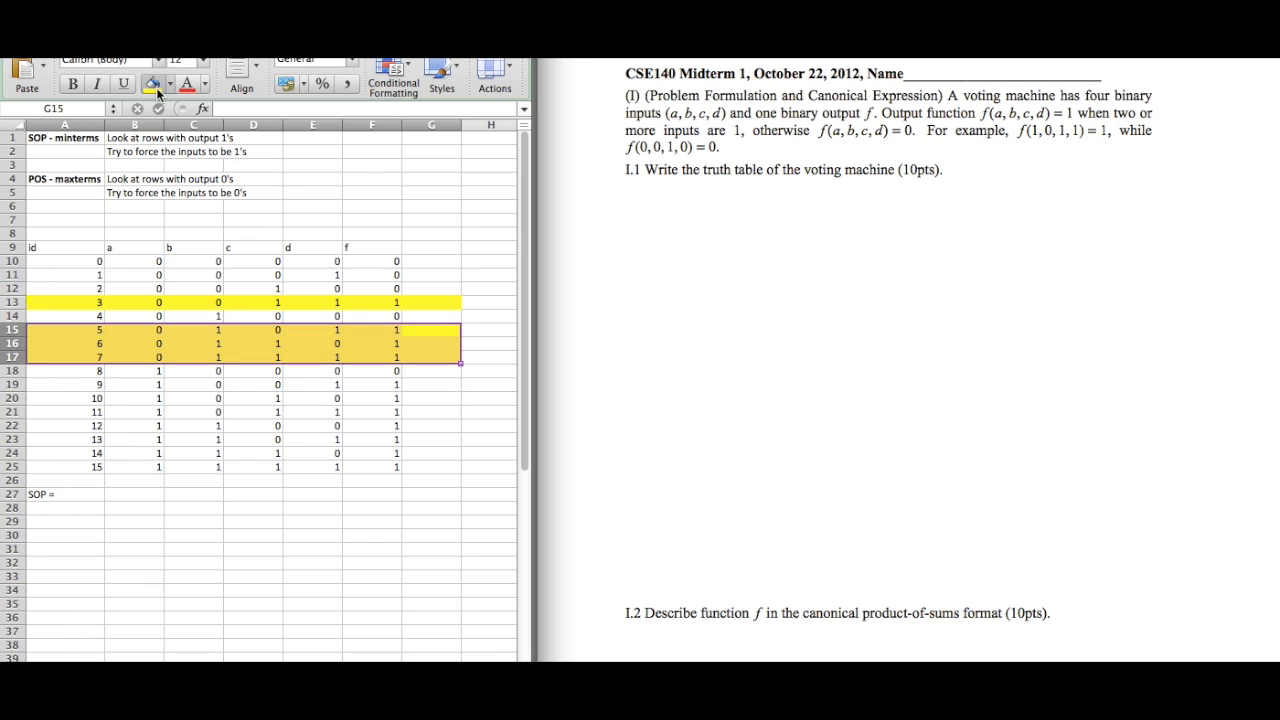
left_click(405, 385)
key("shift+Down")
key("shift+Down")
key("shift+Down")
key("shift+Down")
key("shift+Down")
key("shift+Down")
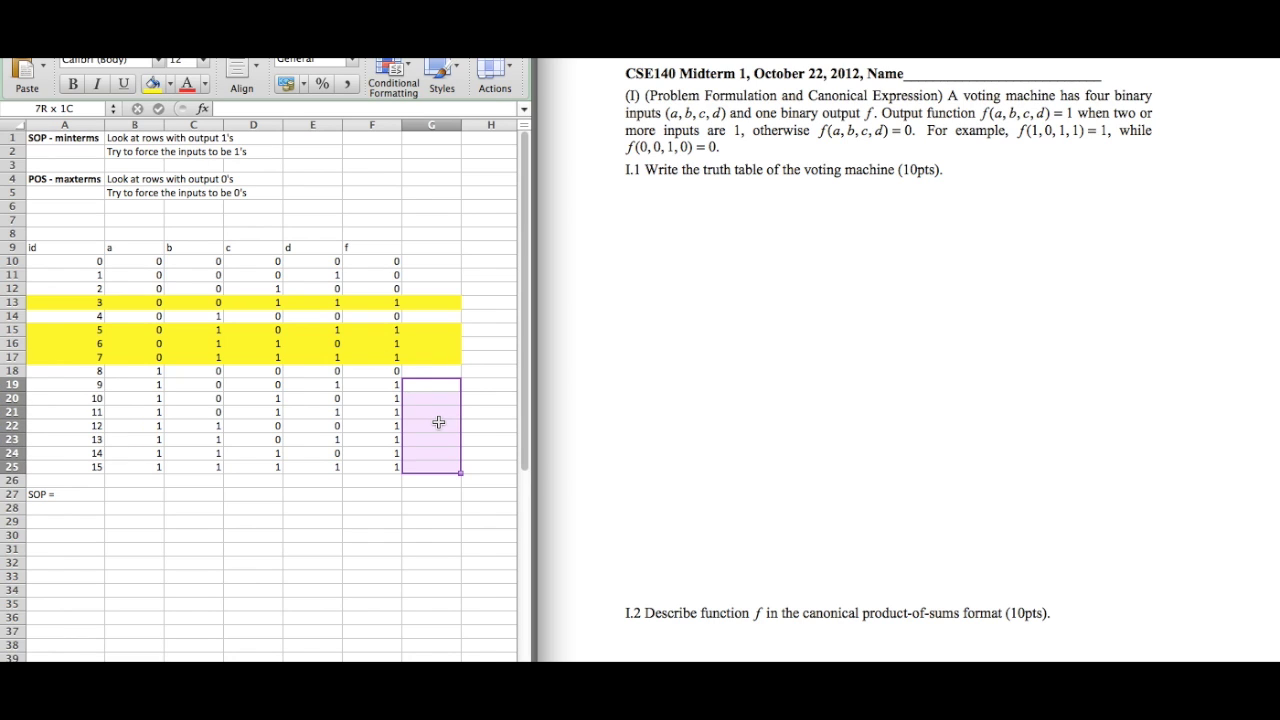
key("shift+Left")
key("shift+Left")
key("shift+Left")
key("shift+Left")
key("shift+Left")
key("shift+Left")
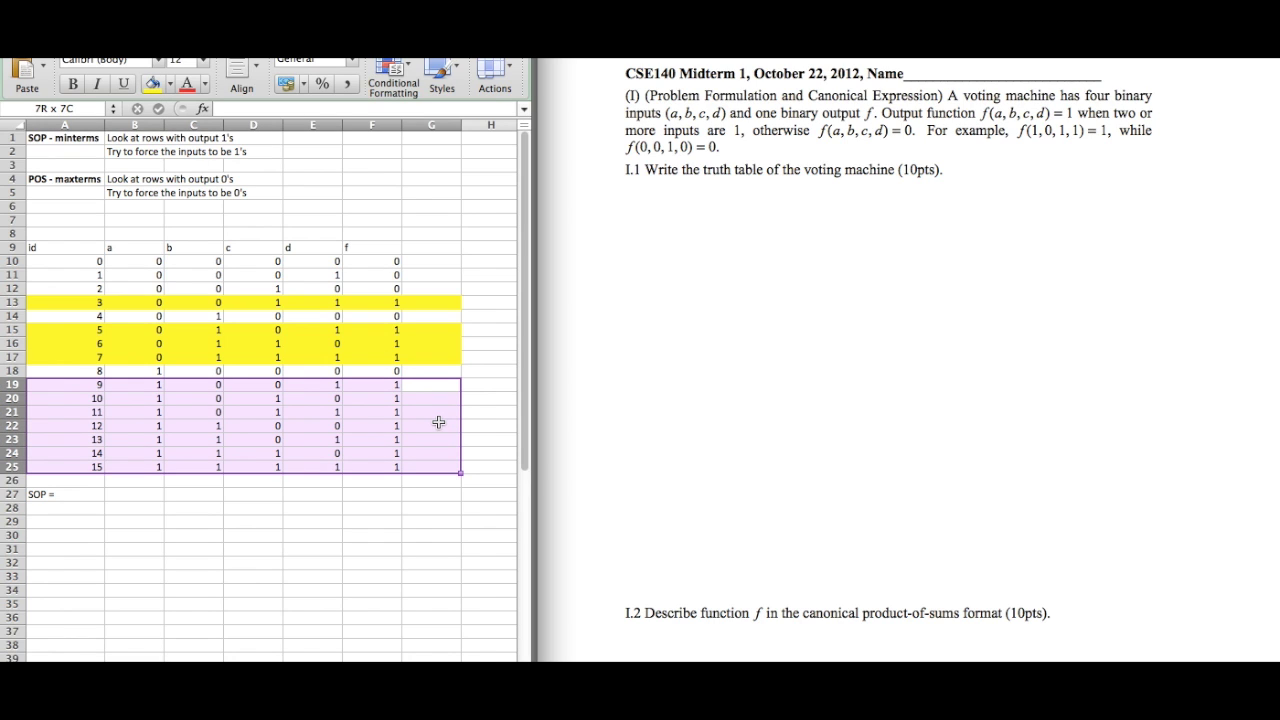
left_click(153, 84)
- Review the id 3 row's a and b inputs beside the SOP = cell
left_click(82, 510)
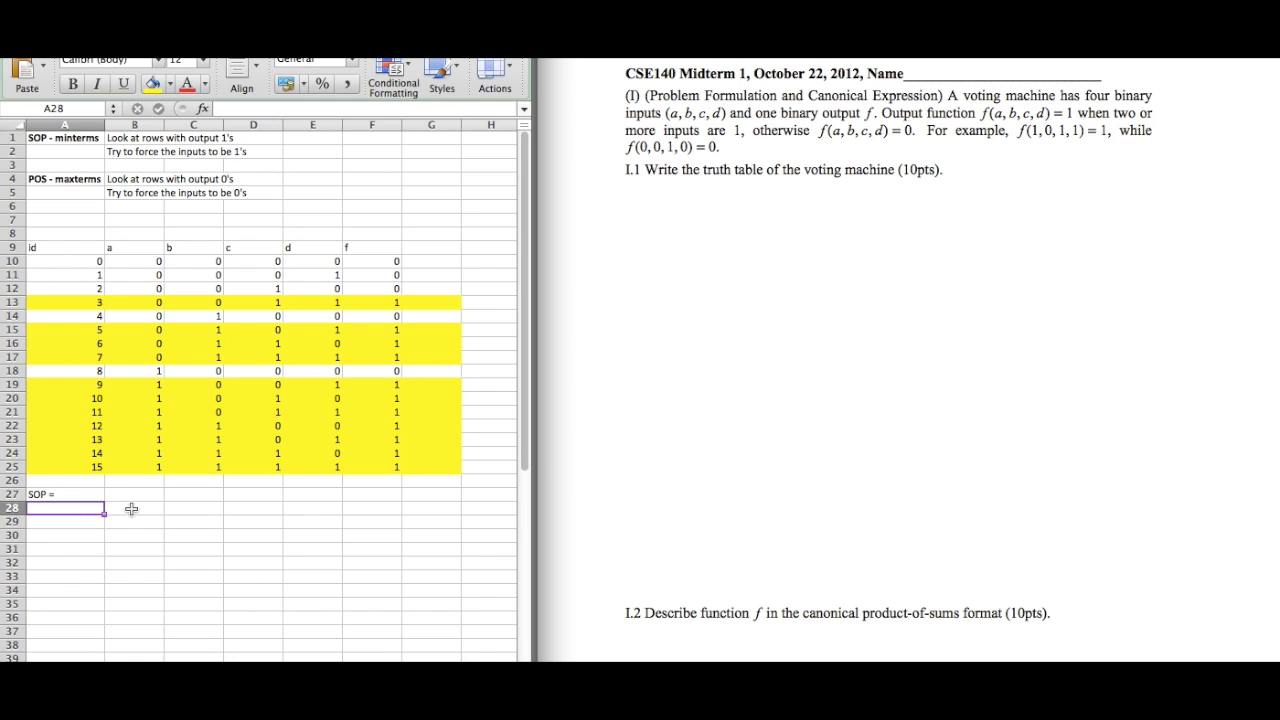
left_click(116, 494)
left_click(416, 299)
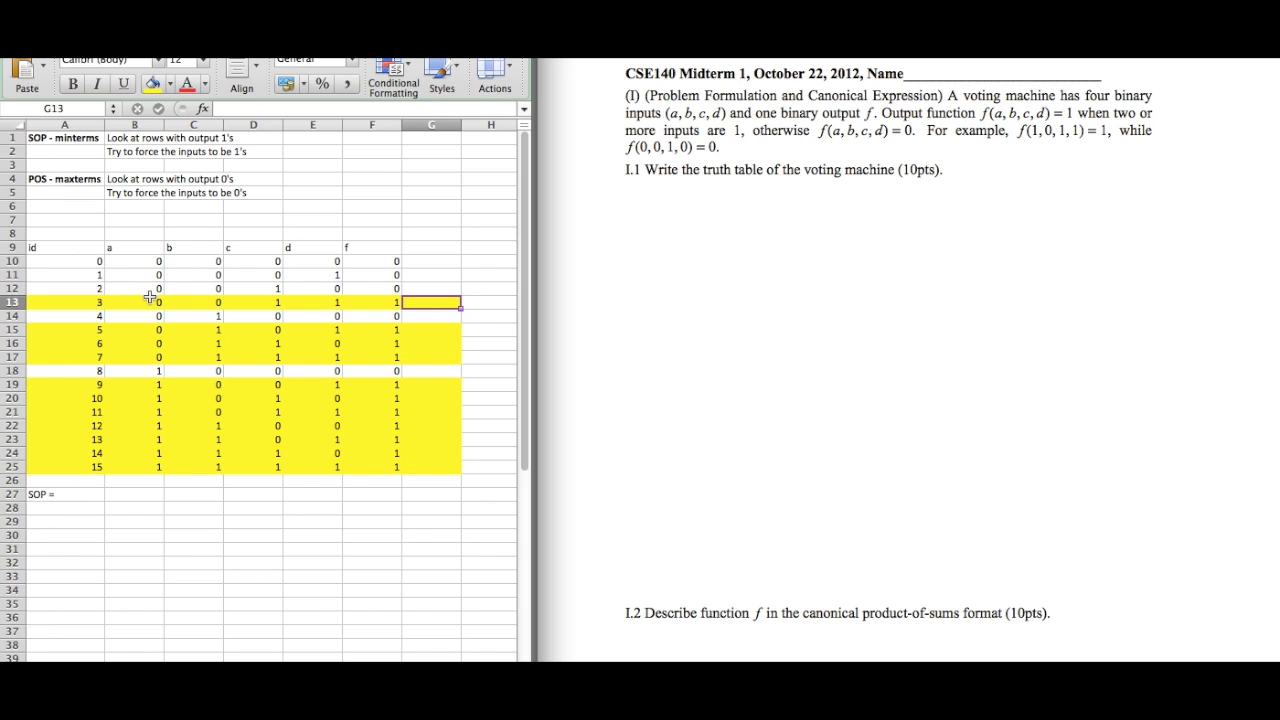
left_click(232, 304)
left_click(171, 303)
left_click_drag(150, 303, 171, 303)
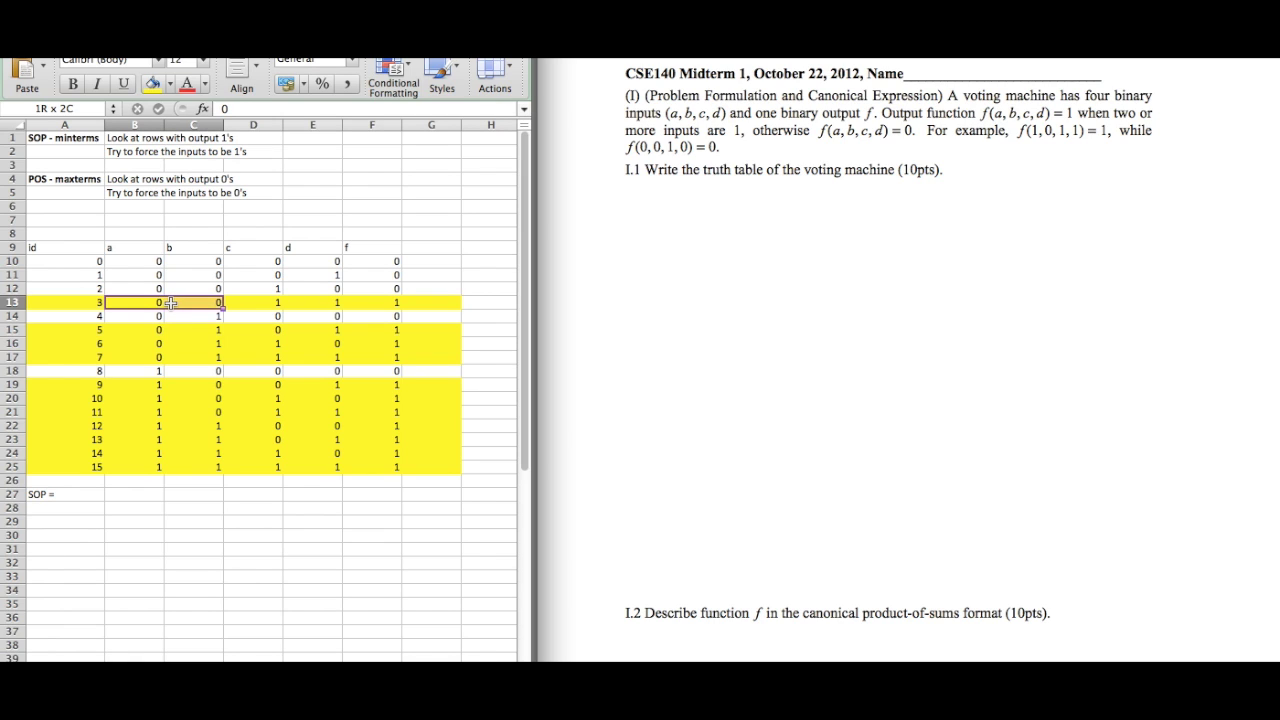
left_click(128, 495)
left_click(157, 302)
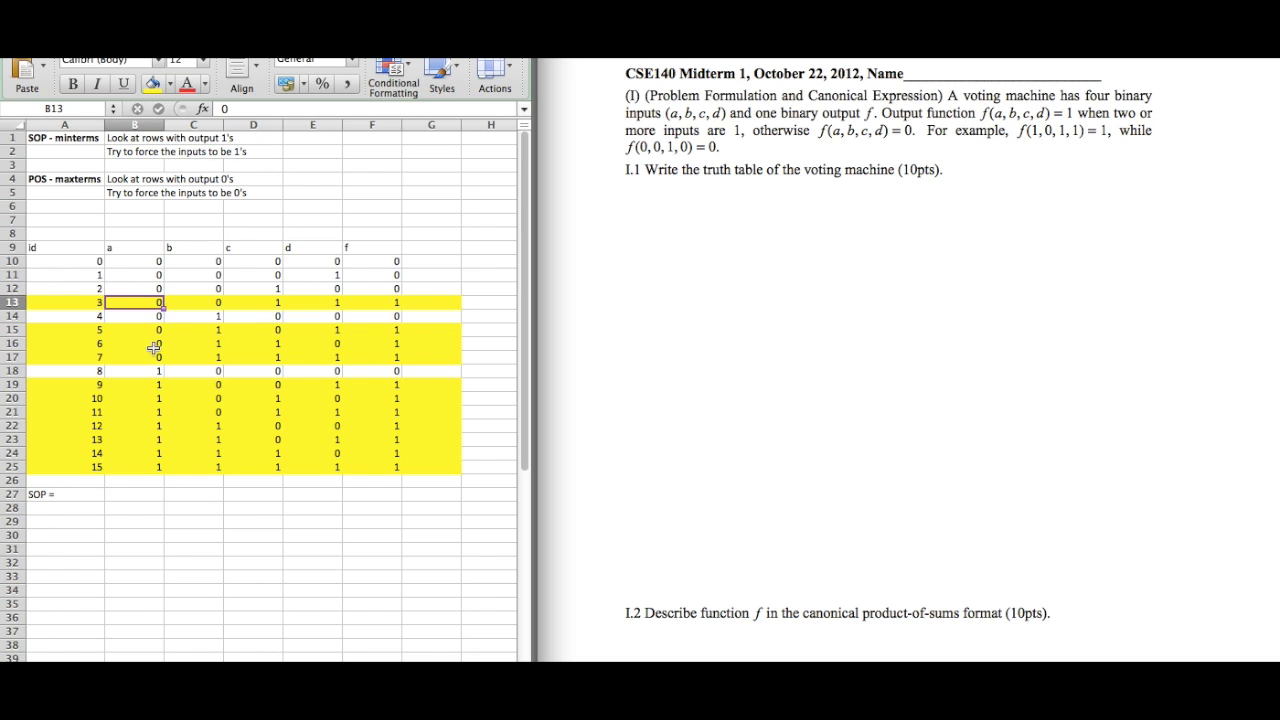
left_click(146, 493)
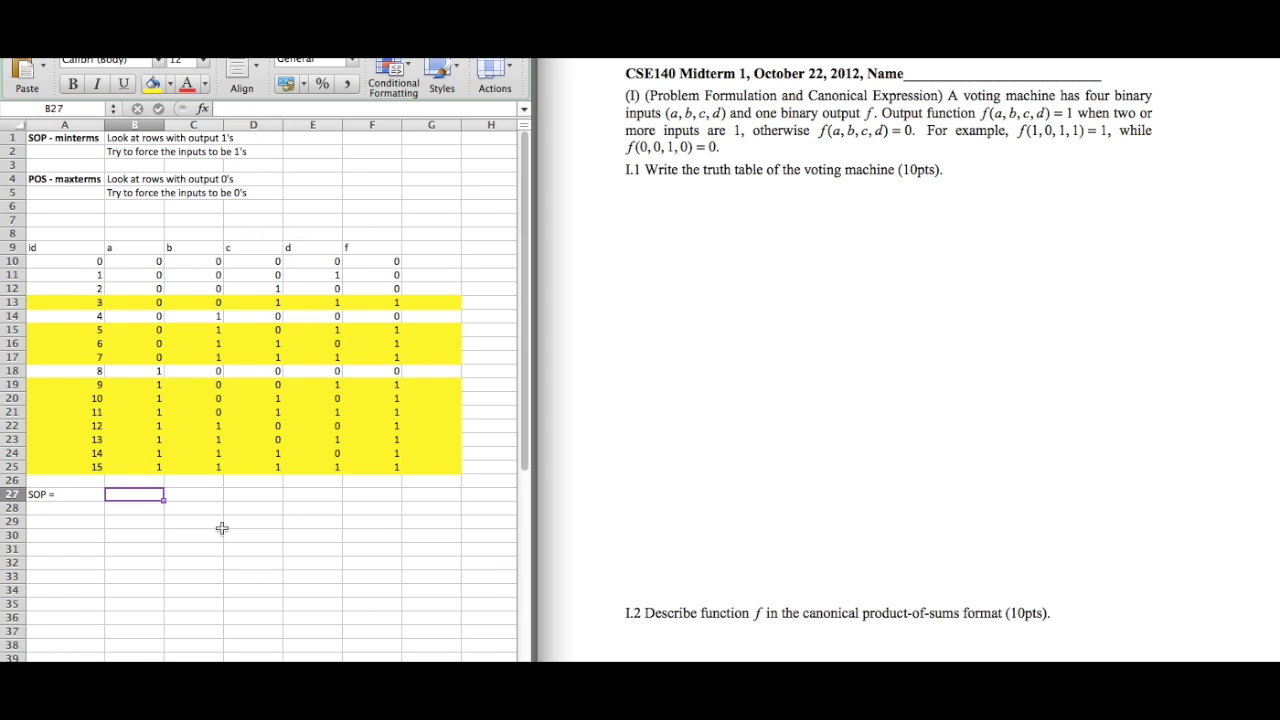
- Write the first minterm a'b'cd for id 3 in the SOP cell B27
type("a")
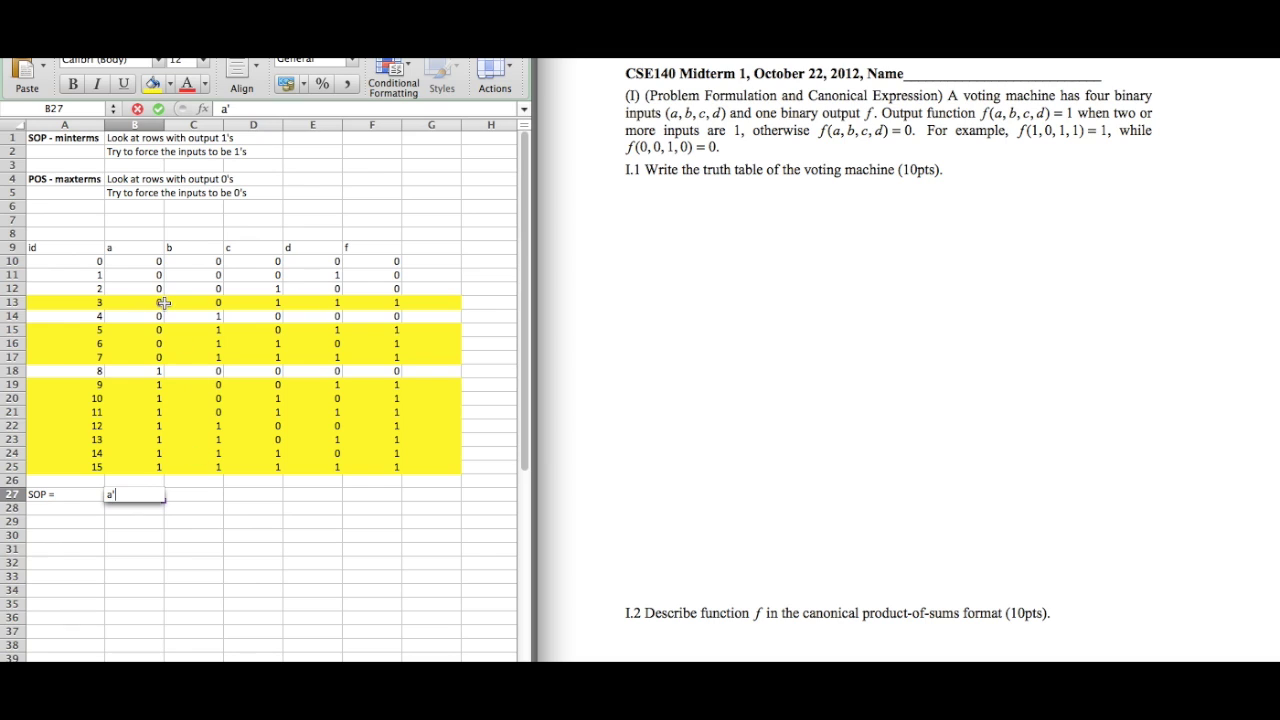
left_click(190, 251)
left_click(197, 301)
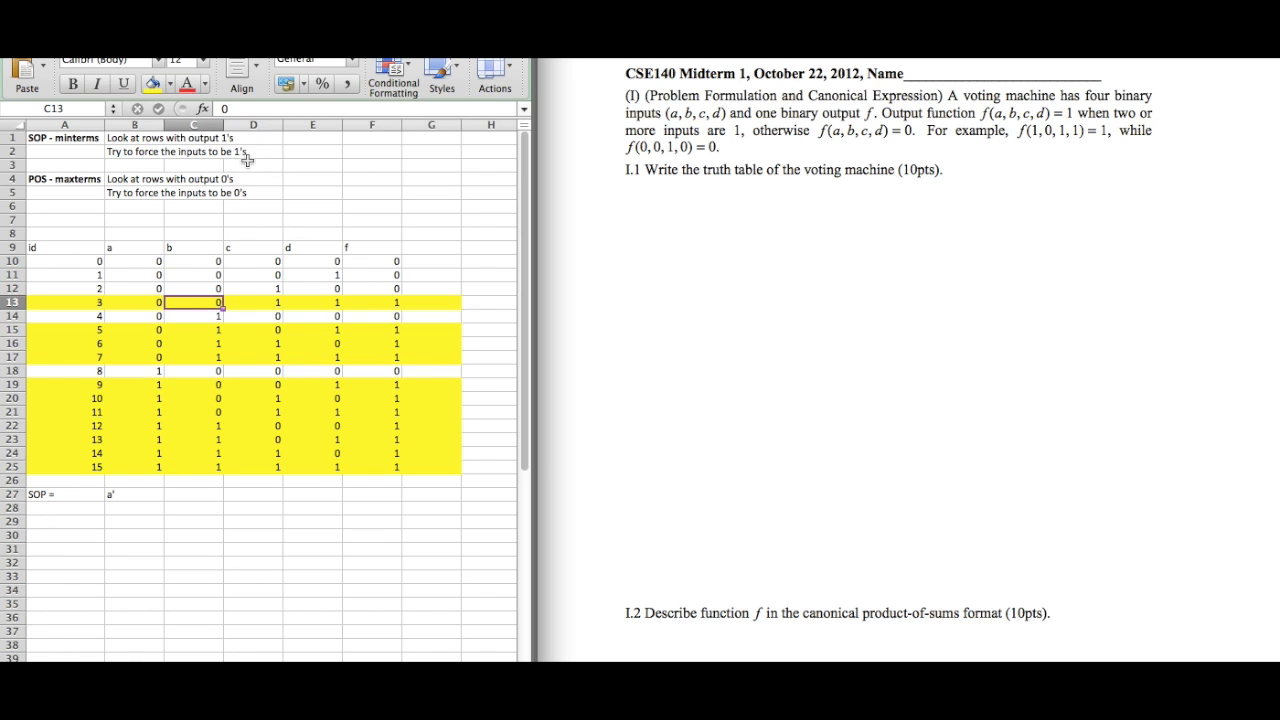
left_click(120, 491)
double_click(160, 497)
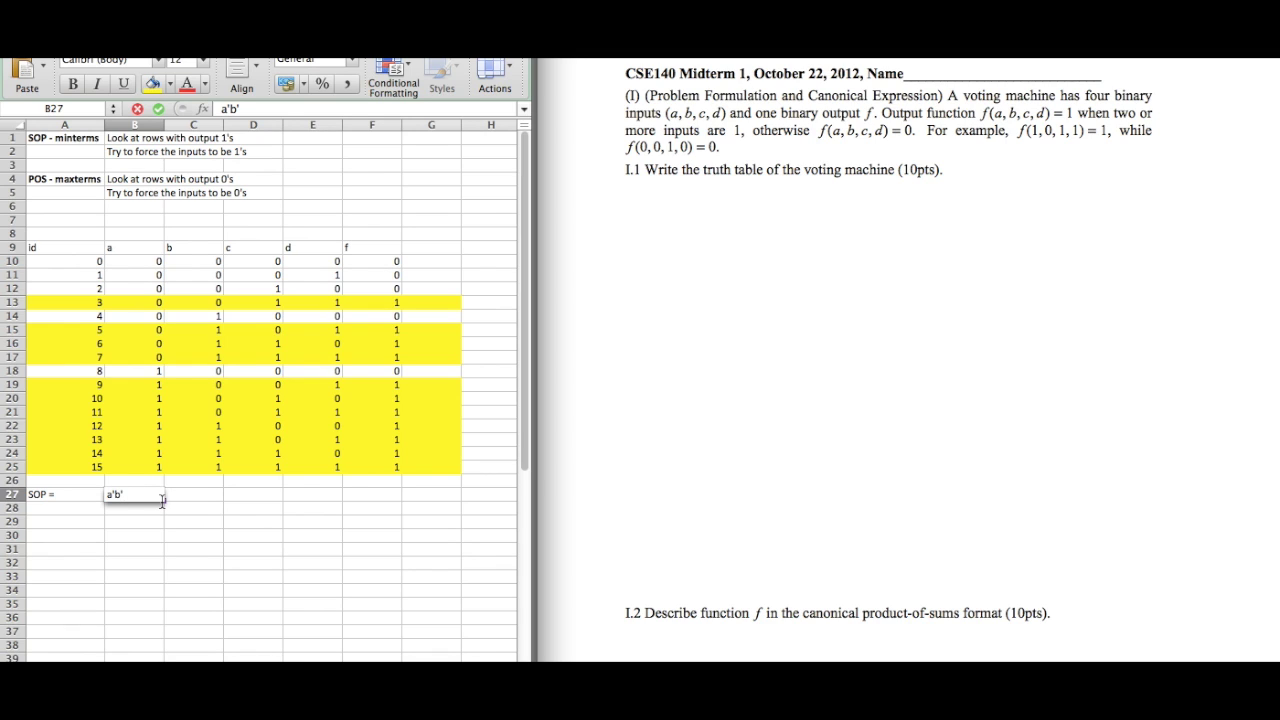
left_click(270, 304)
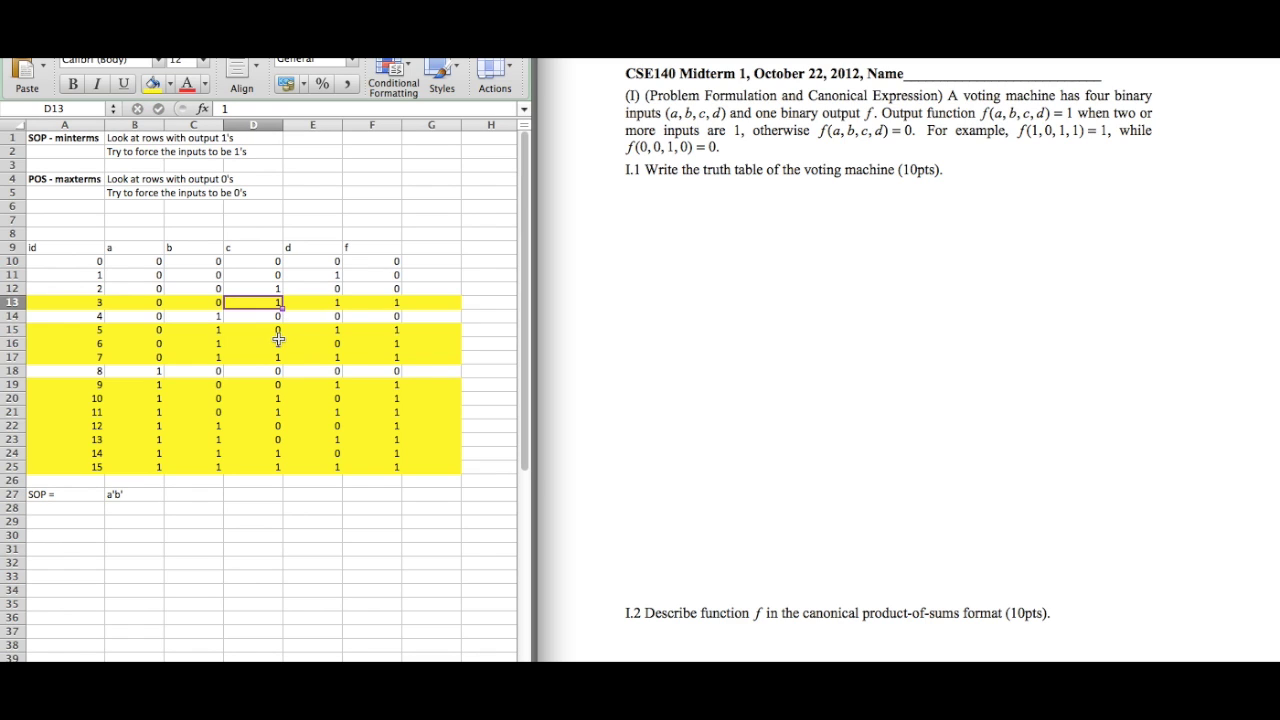
double_click(142, 492)
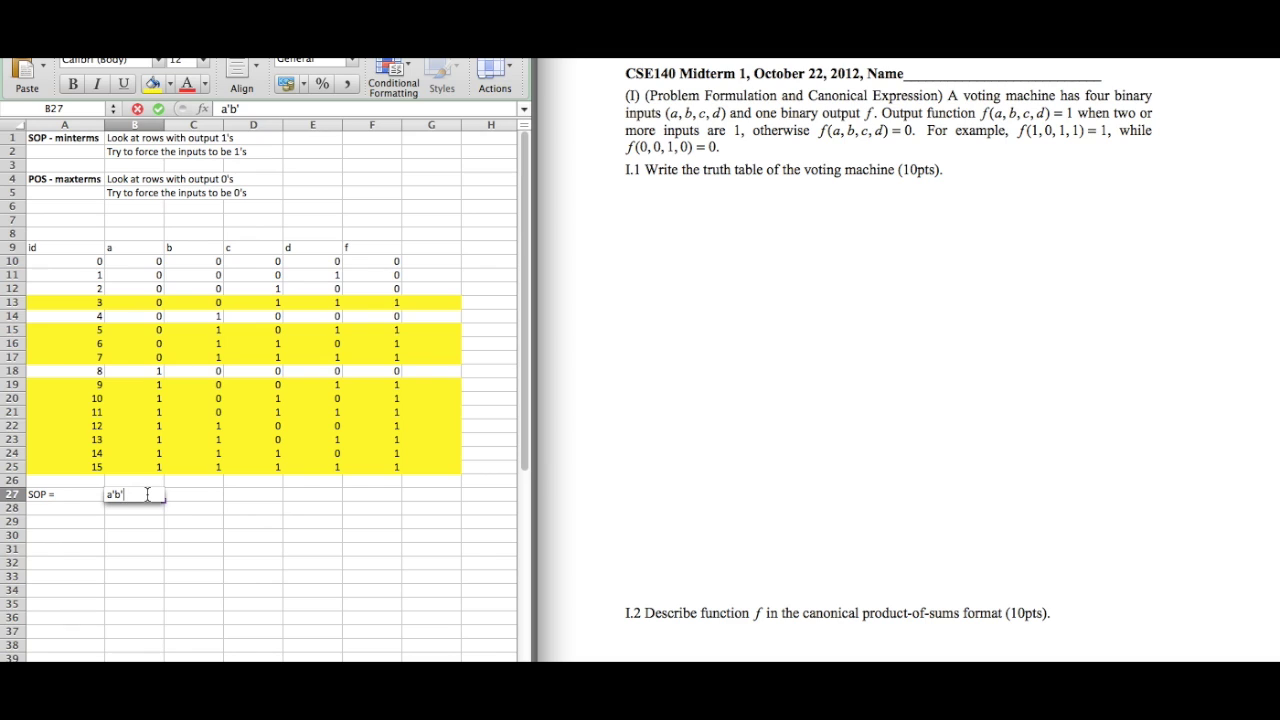
left_click(332, 304)
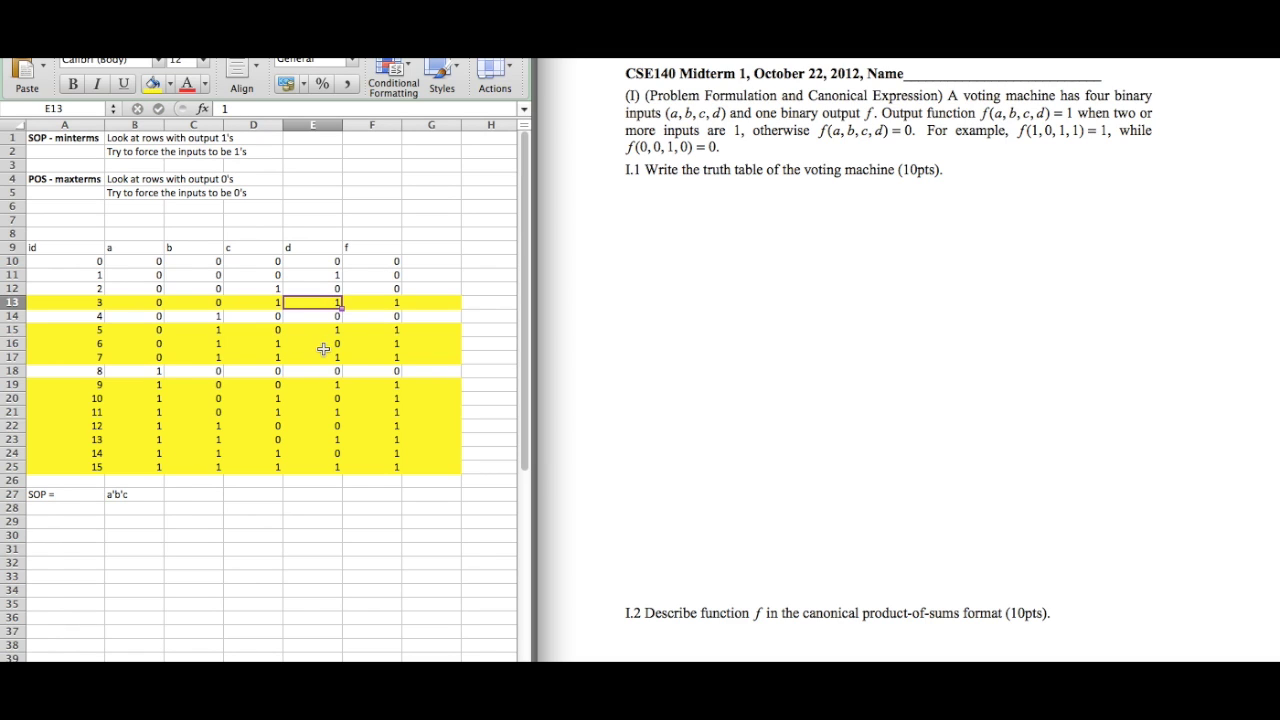
double_click(148, 492)
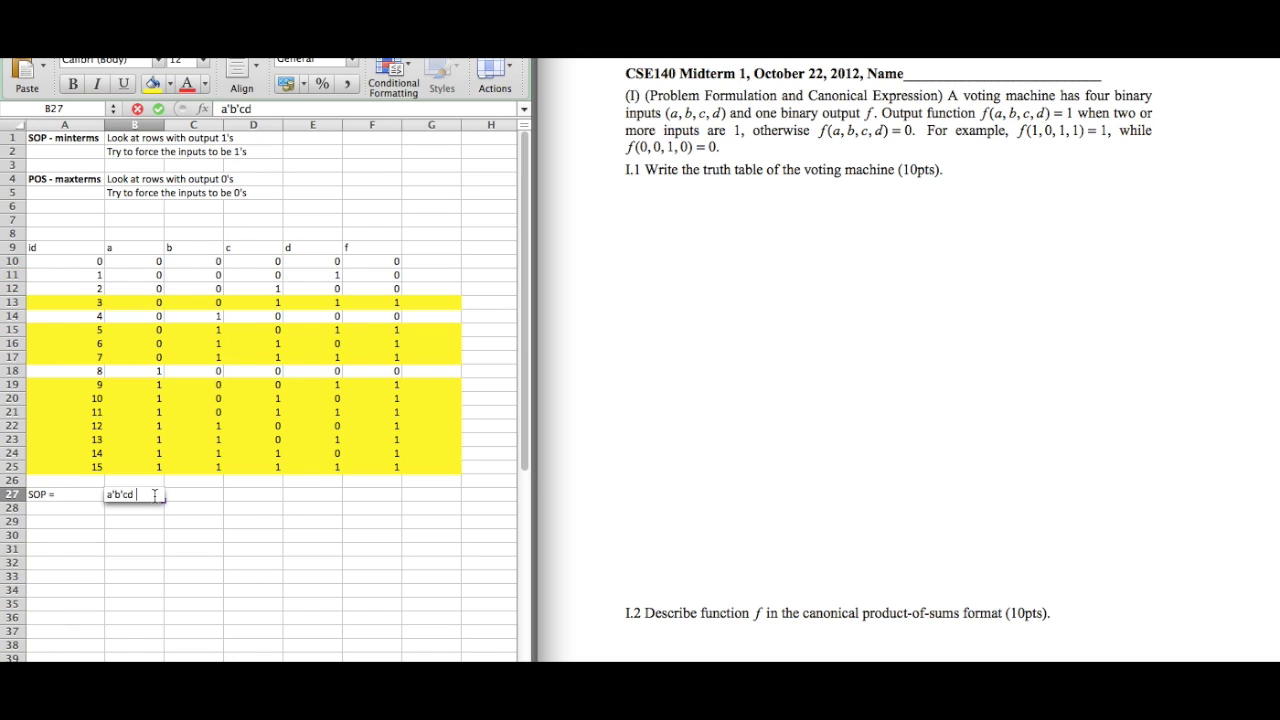
left_click(395, 335)
- Extend B27 with the id 5 minterm a'bc'd, checking its input values
key("shift+Left")
key("shift+Left")
key("shift+Left")
key("shift+Left")
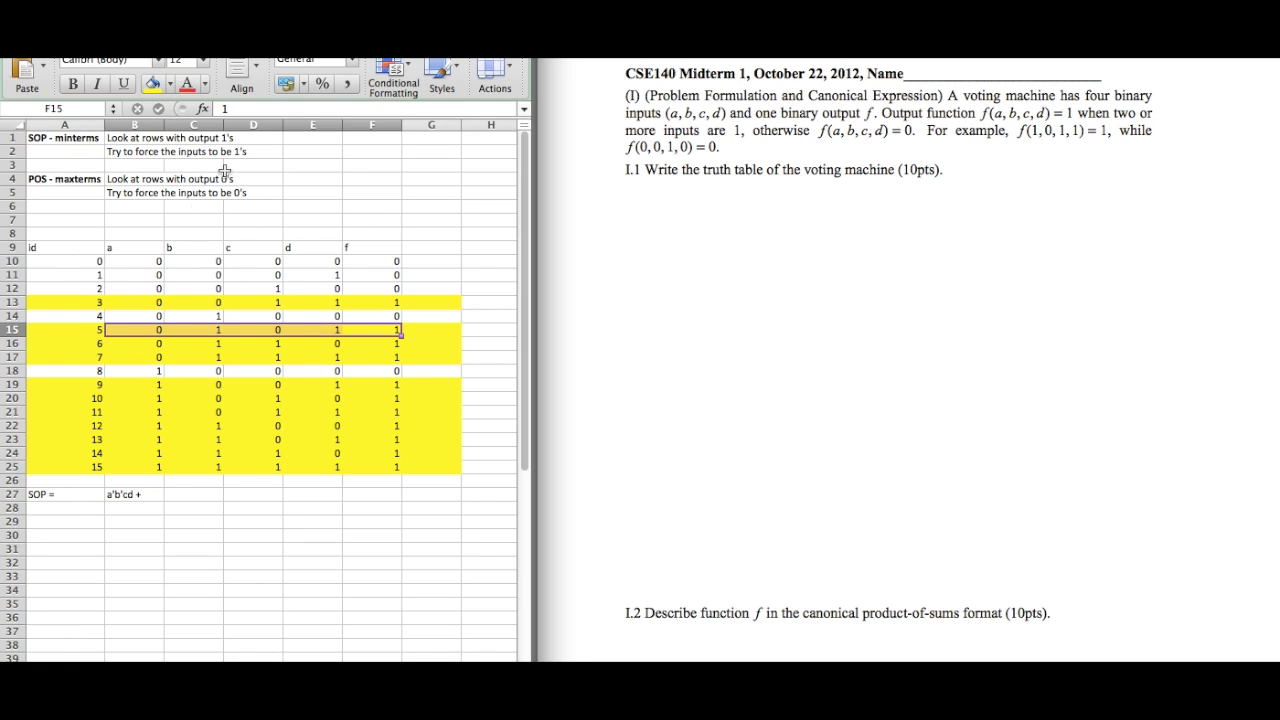
left_click(156, 328)
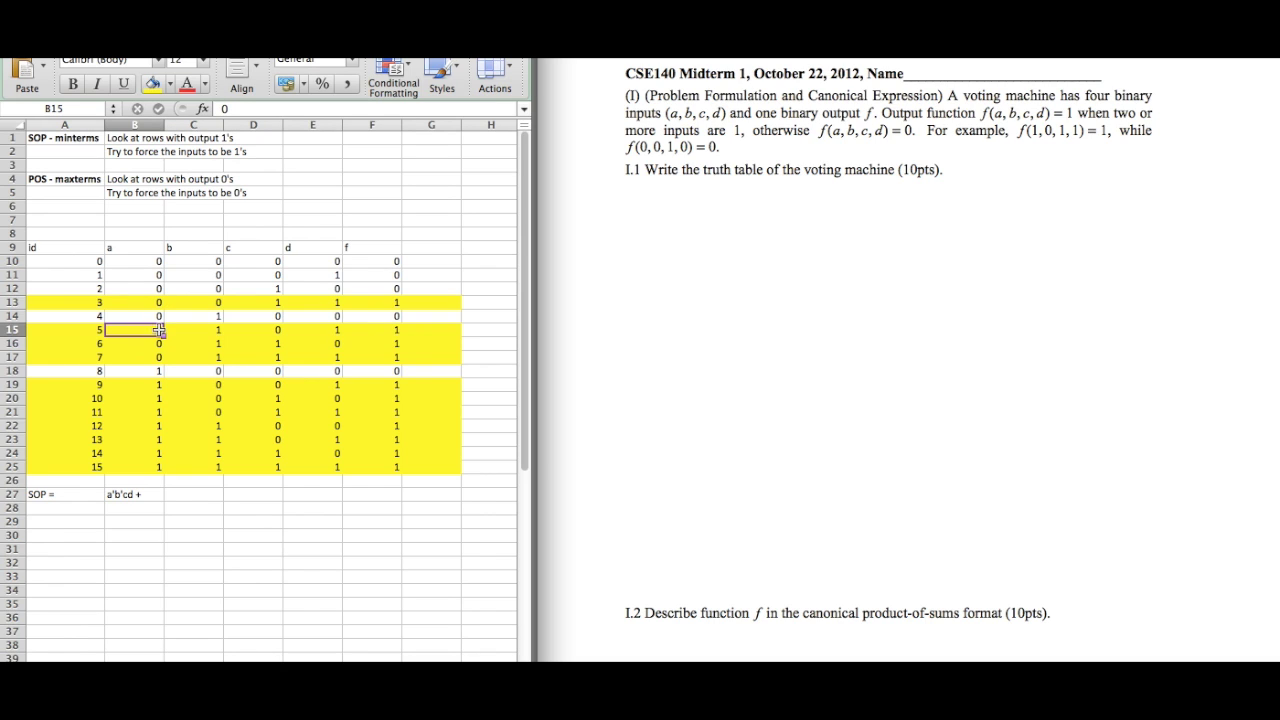
double_click(150, 494)
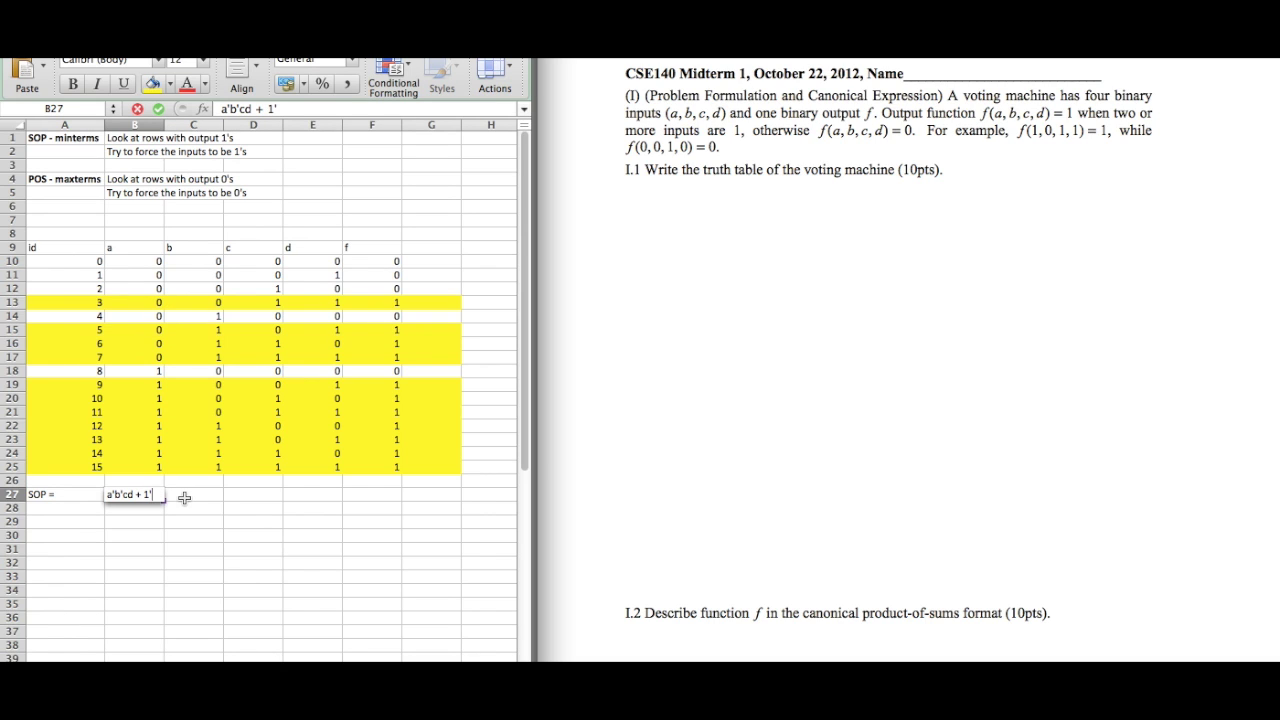
left_click(198, 332)
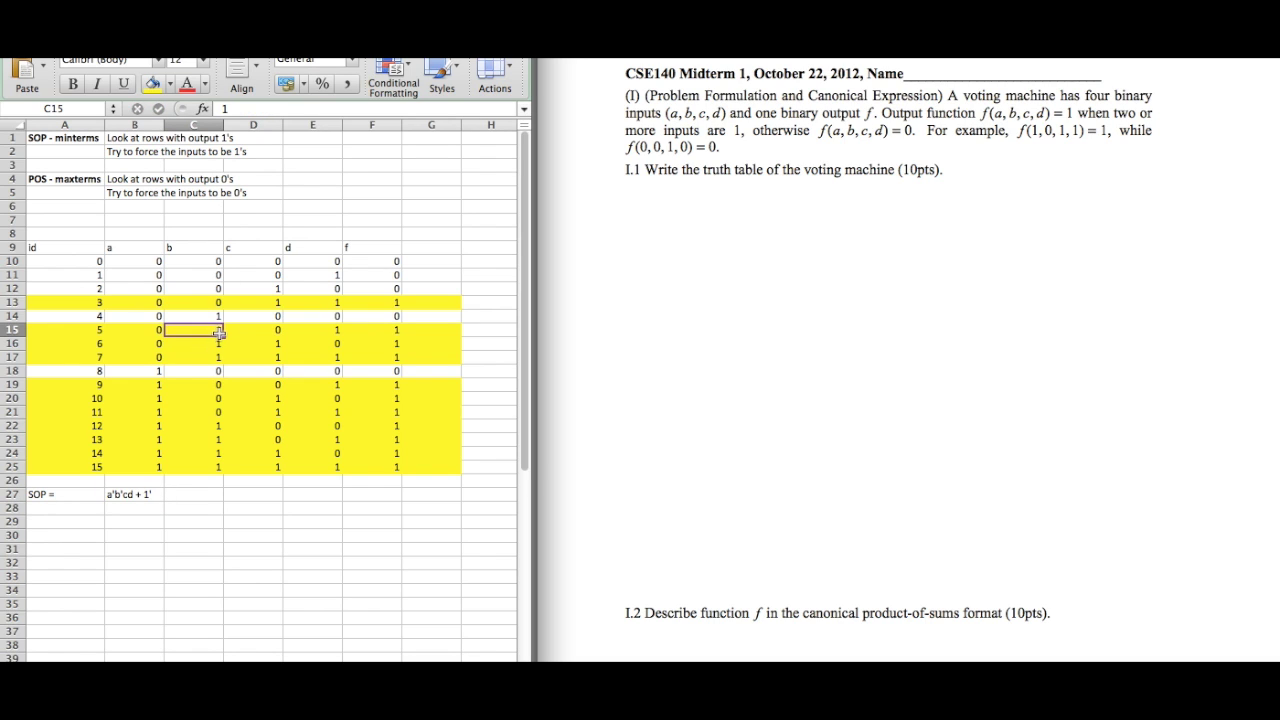
double_click(152, 494)
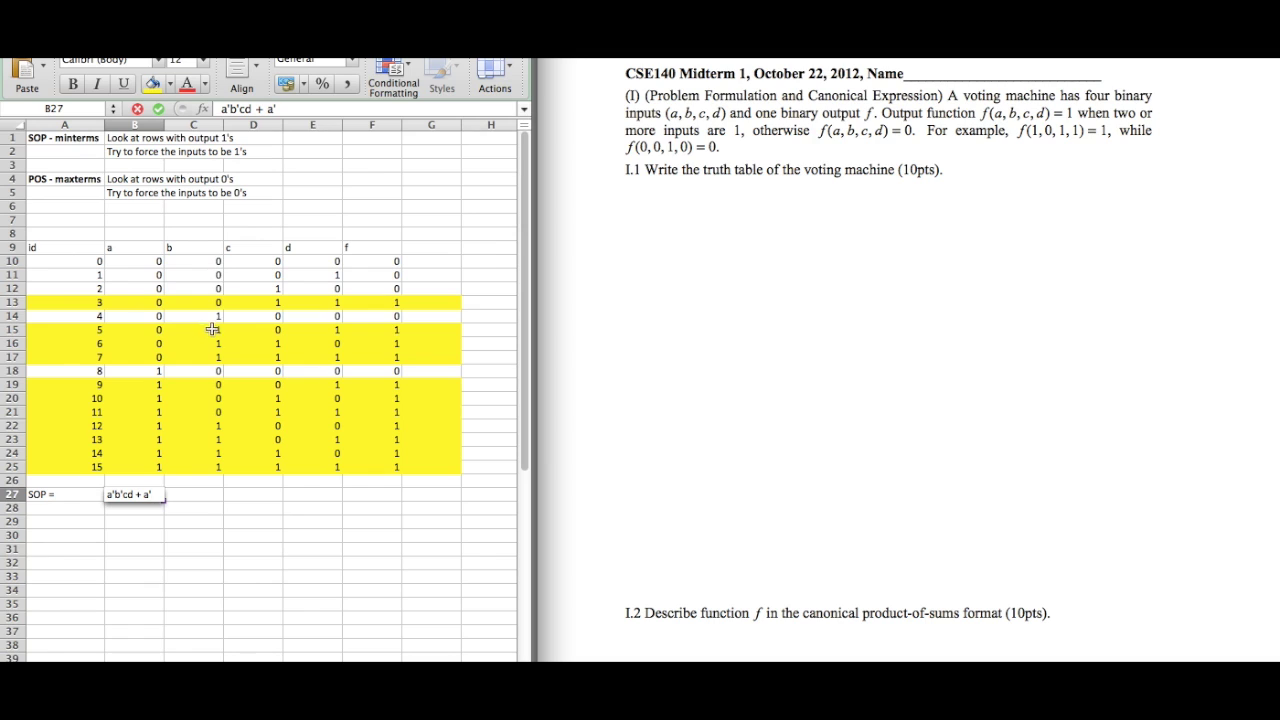
type("b")
left_click(277, 330)
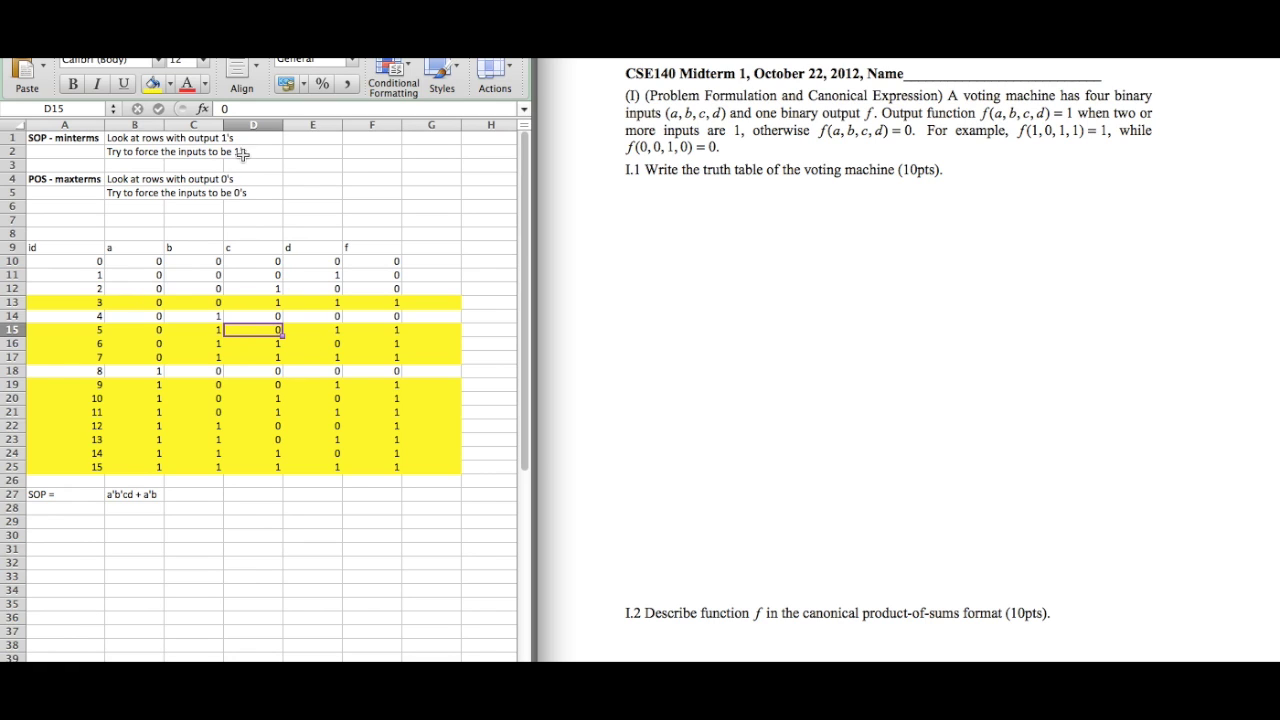
left_click(153, 492)
double_click(153, 492)
type("c'd + .....")
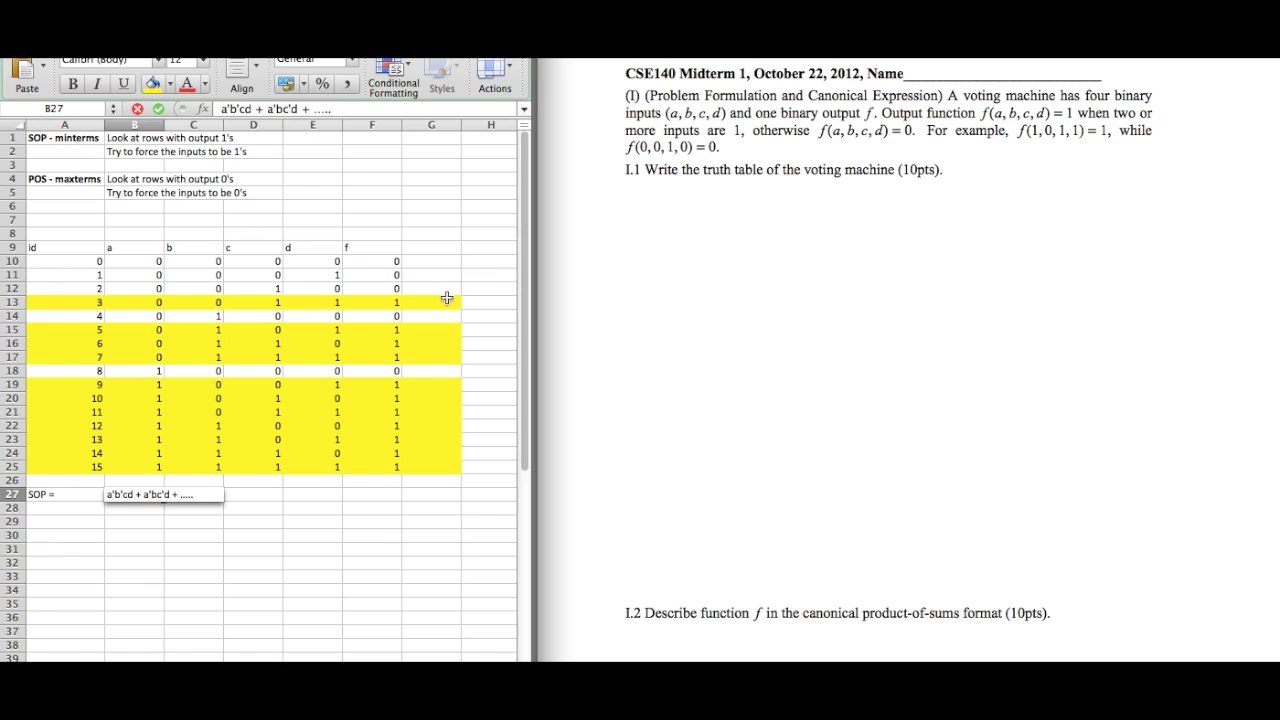
- Set rows 13–25 across A–G to No Fill and type 'POS =' in A28
left_click(446, 300)
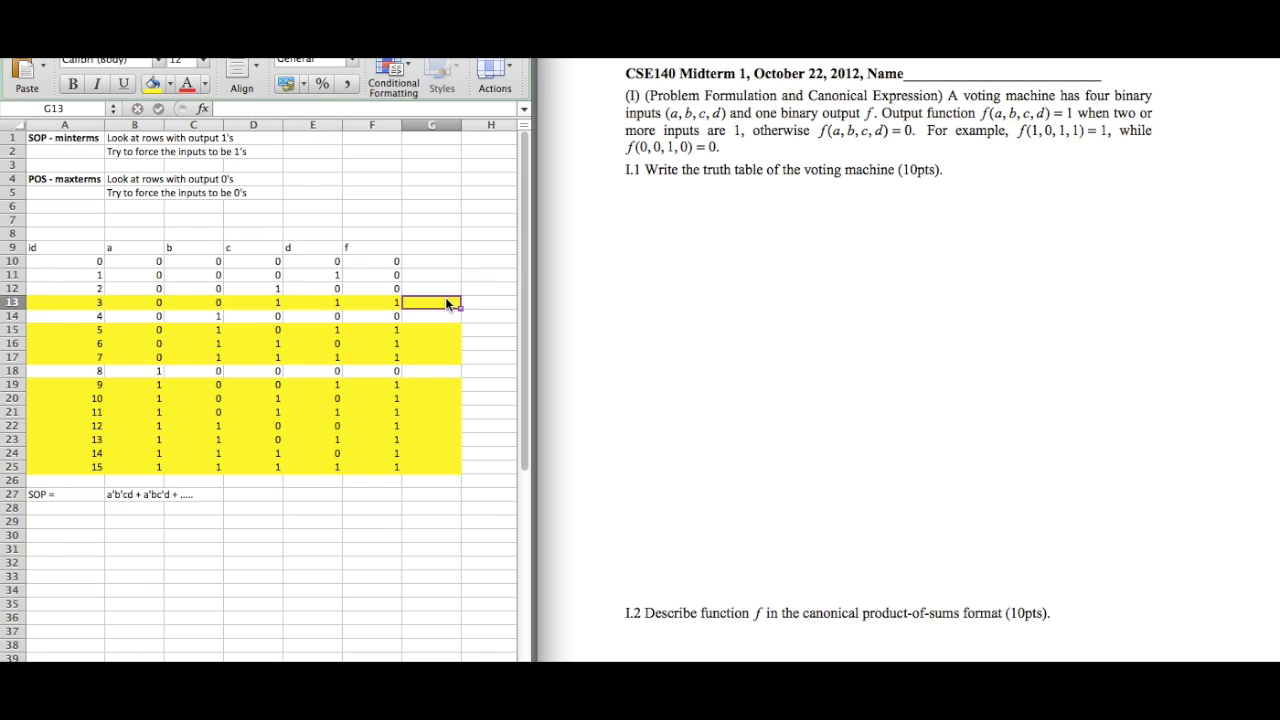
key("Down")
key("Down")
key("Down")
key("Down")
key("Down")
key("Down")
key("Down")
key("Down")
key("Down")
key("Down")
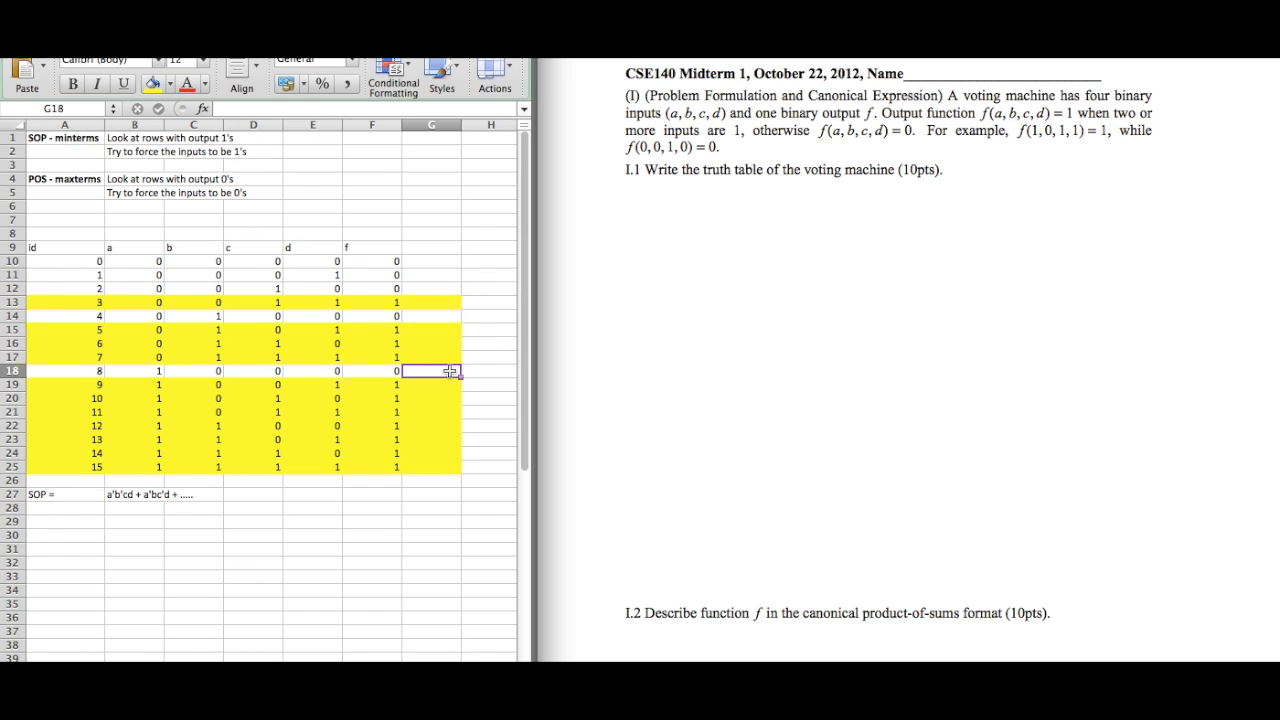
key("Down")
key("Down")
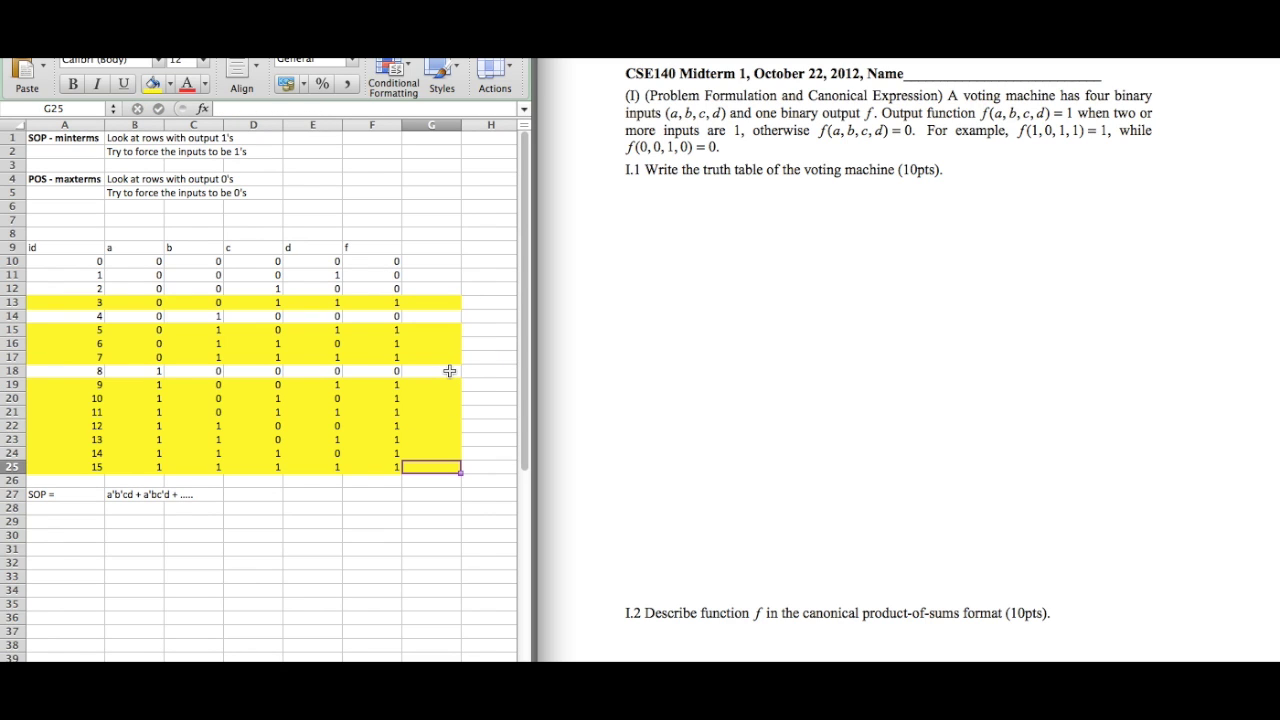
key("shift+Up")
key("shift+Up")
key("shift+Up")
key("shift+Up")
key("shift+Up")
key("shift+Up")
key("shift+Up")
key("shift+Up")
key("shift+Up")
key("shift+Up")
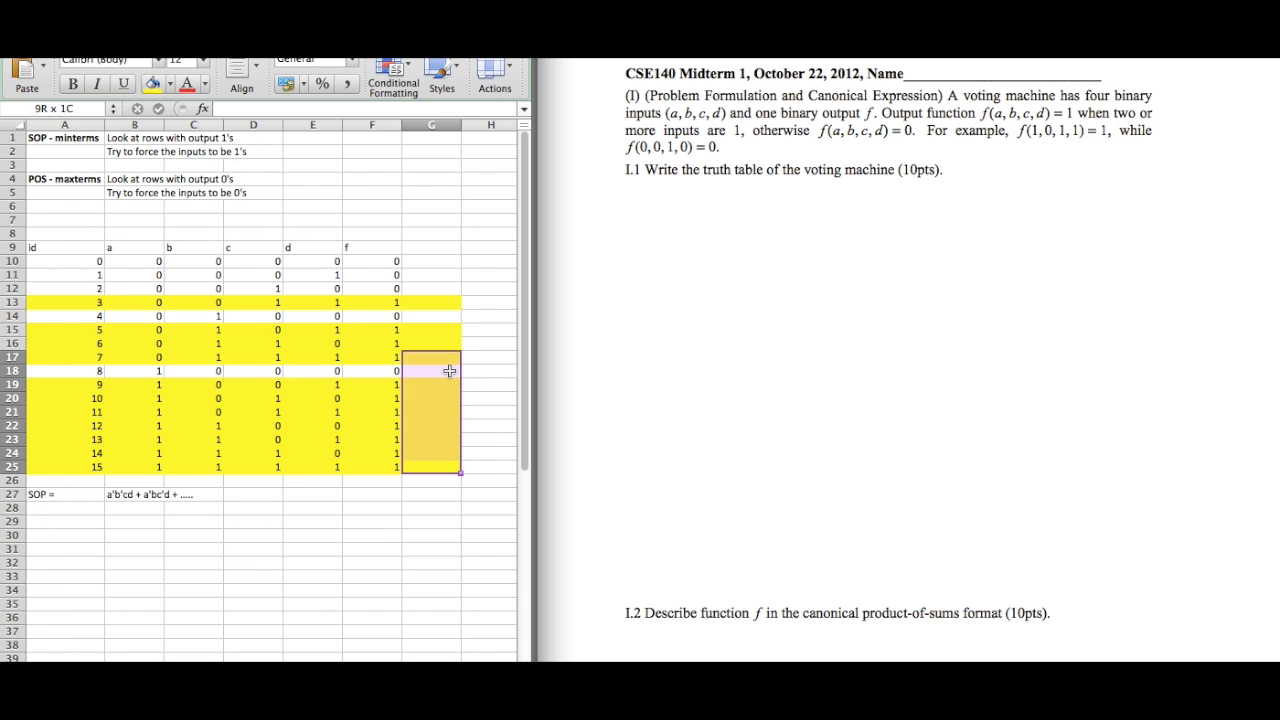
key("shift+Up")
key("shift+Up")
key("shift+Up")
key("shift+Up")
key("shift+Down")
key("shift+Down")
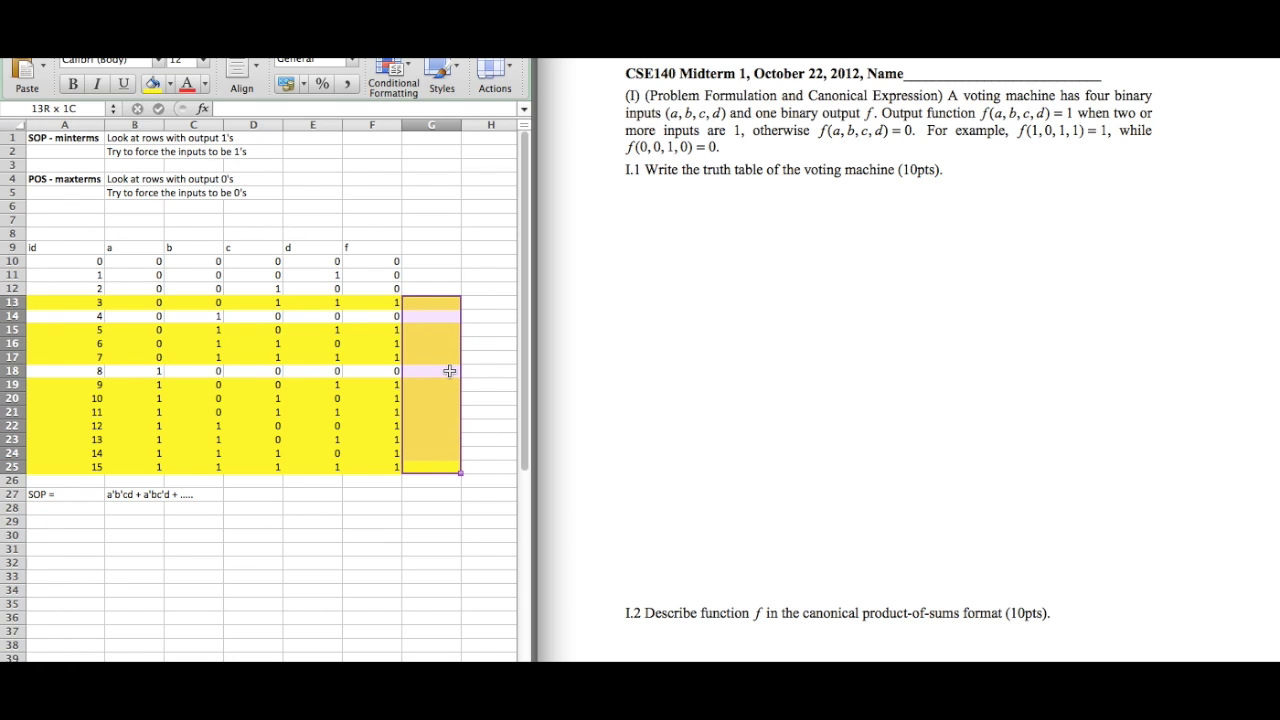
key("shift+Left")
key("shift+Left")
key("shift+Left")
key("shift+Left")
key("shift+Left")
key("shift+Left")
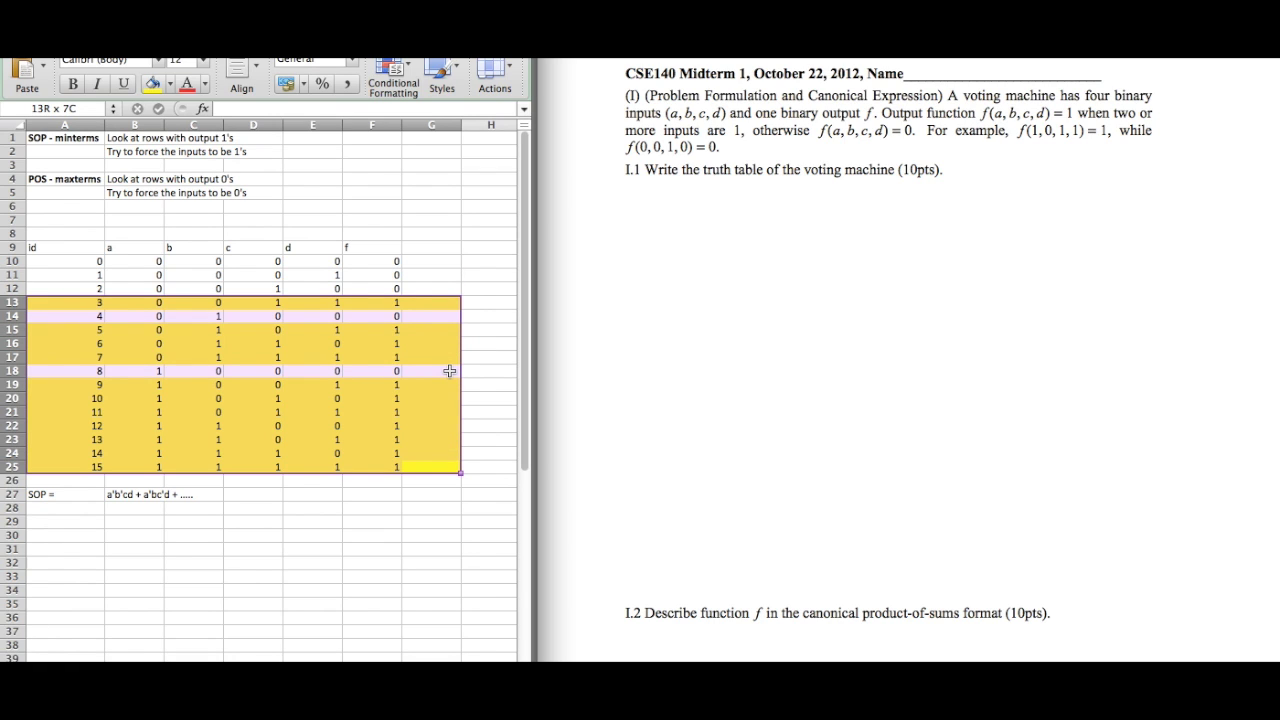
left_click(172, 86)
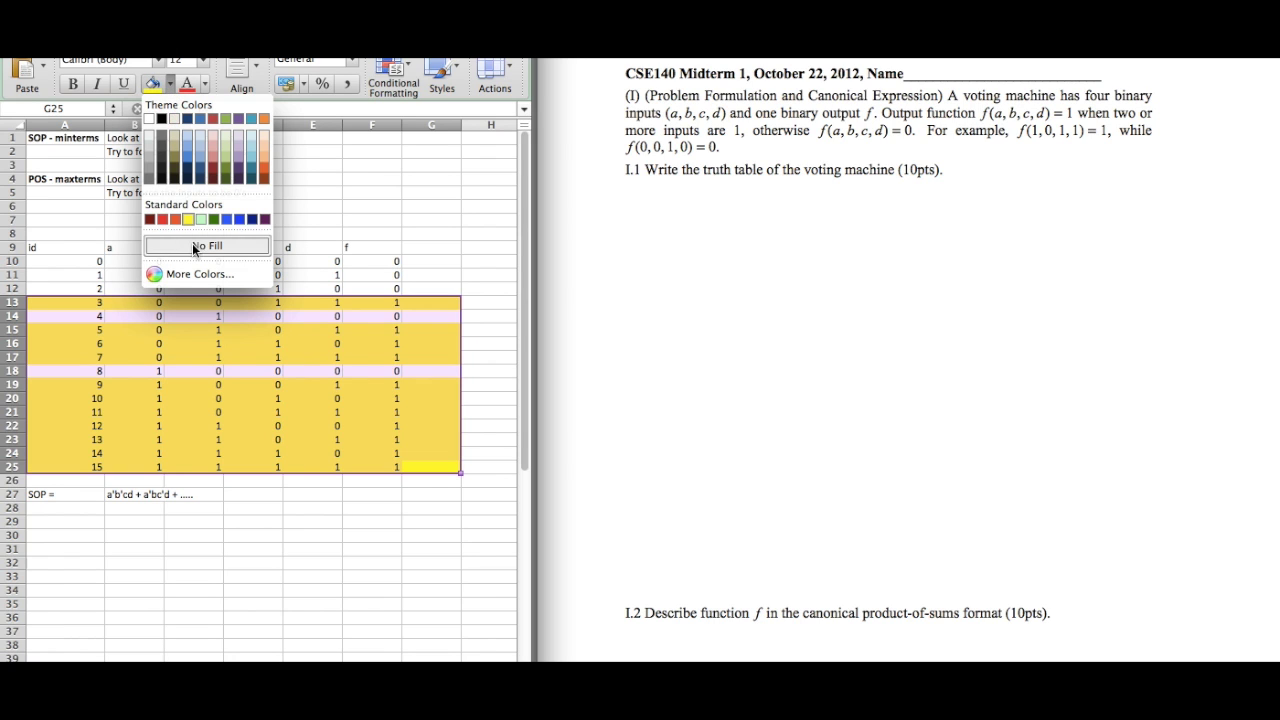
left_click(192, 245)
left_click(78, 510)
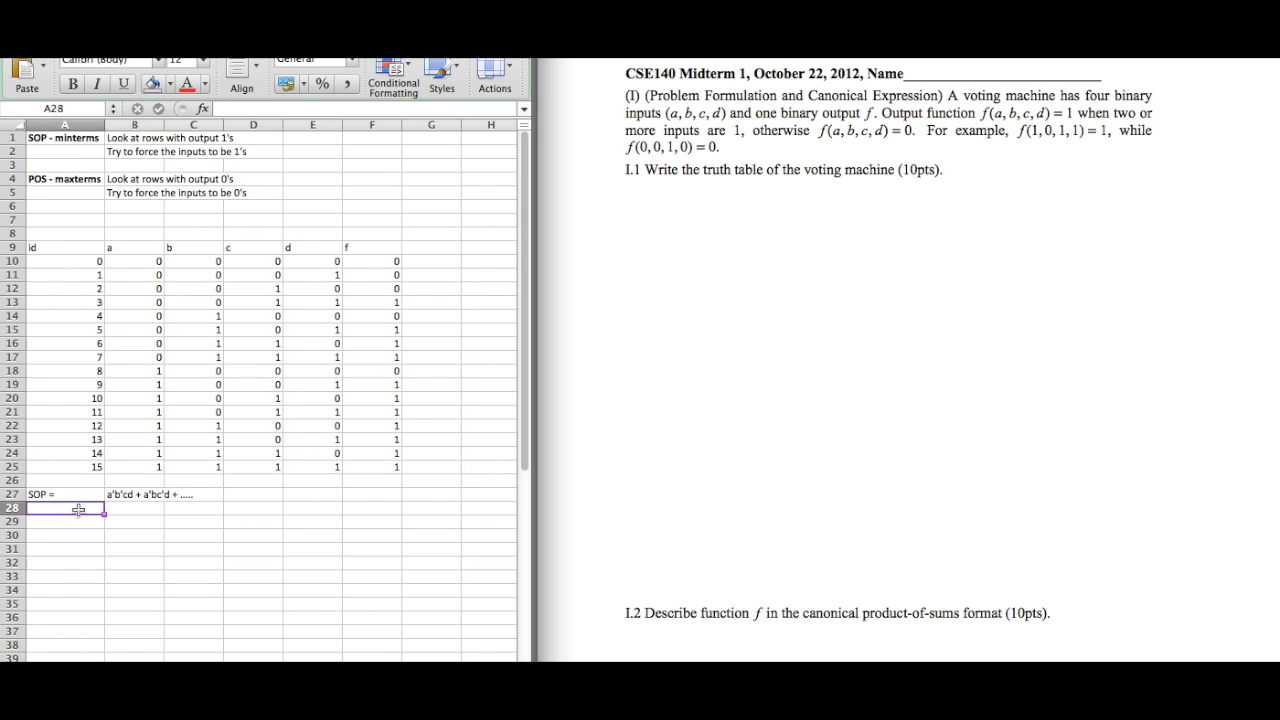
type("POS")
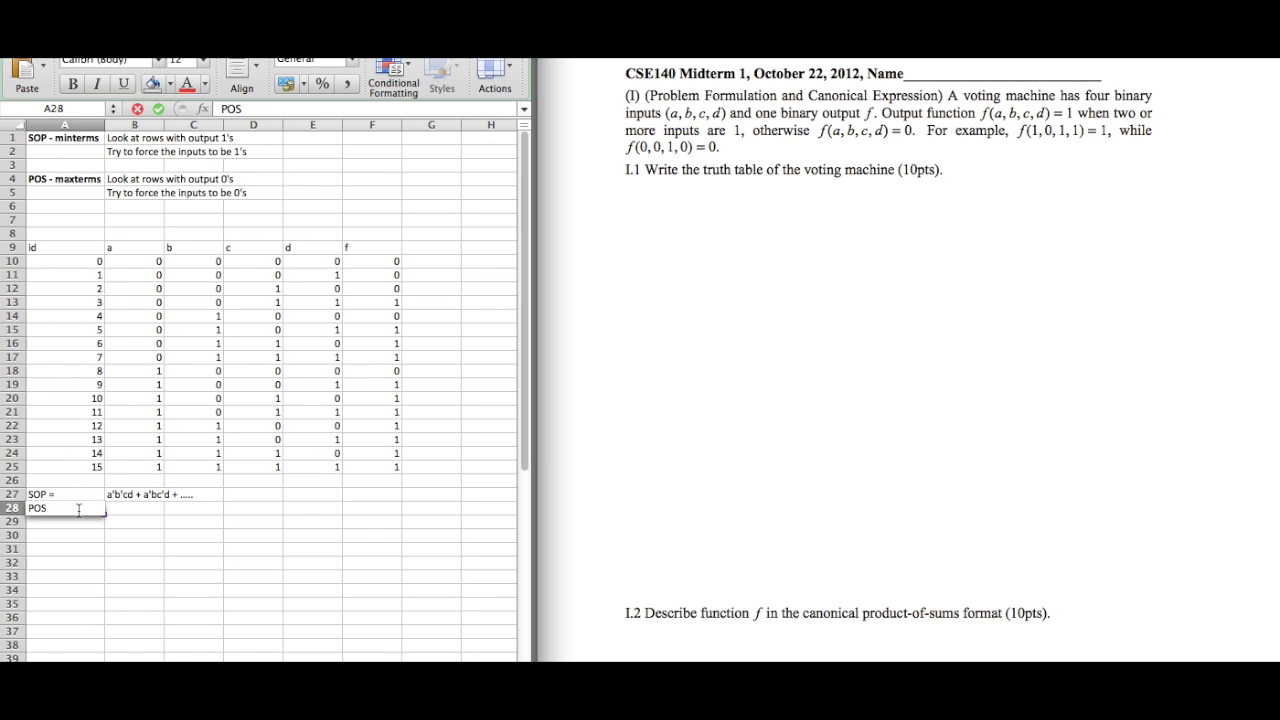
type(" =")
- Fill the output-0 rows for ids 0, 1, 2, 4 and 8 yellow
left_click(120, 508)
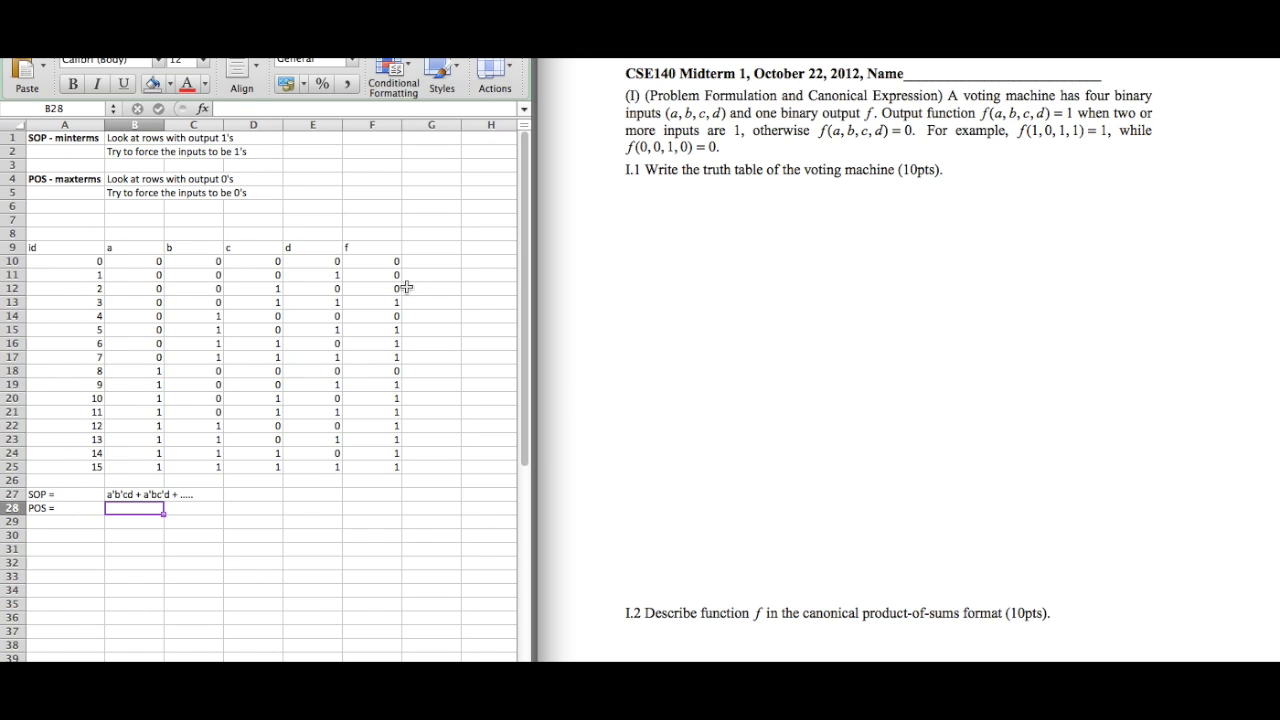
left_click(393, 260)
left_click_drag(363, 300, 60, 285)
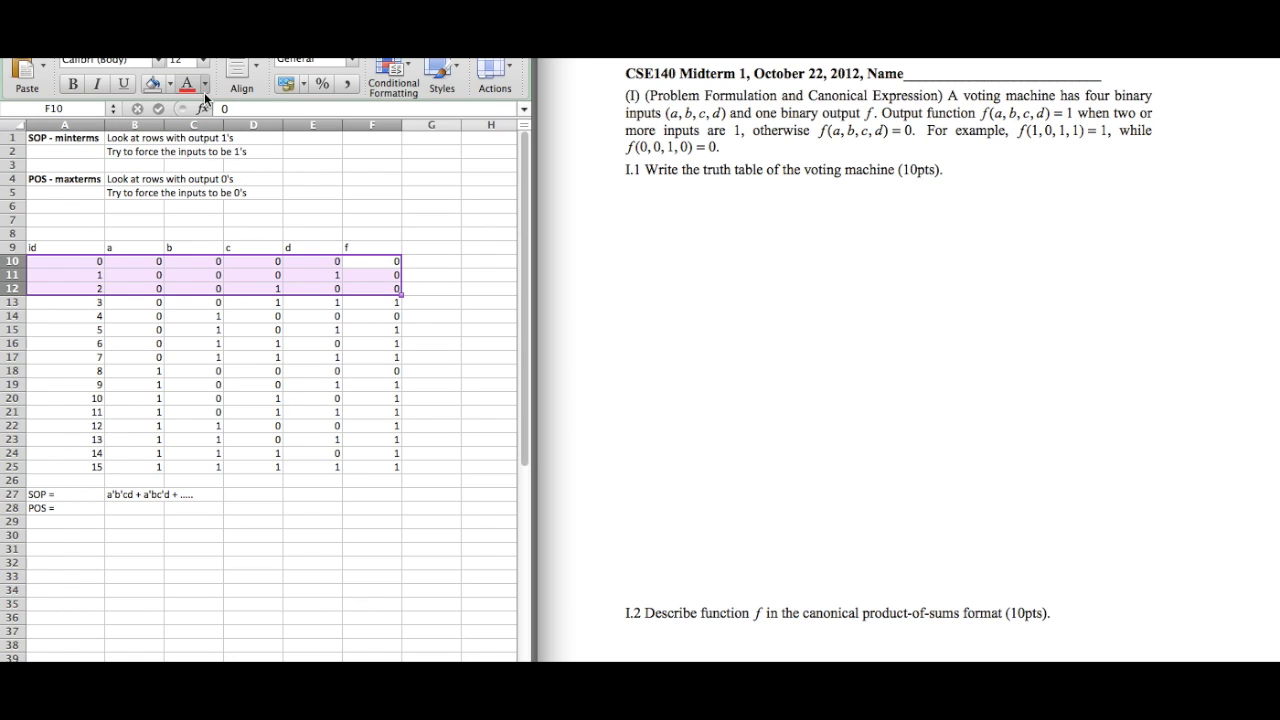
left_click(170, 84)
left_click(188, 219)
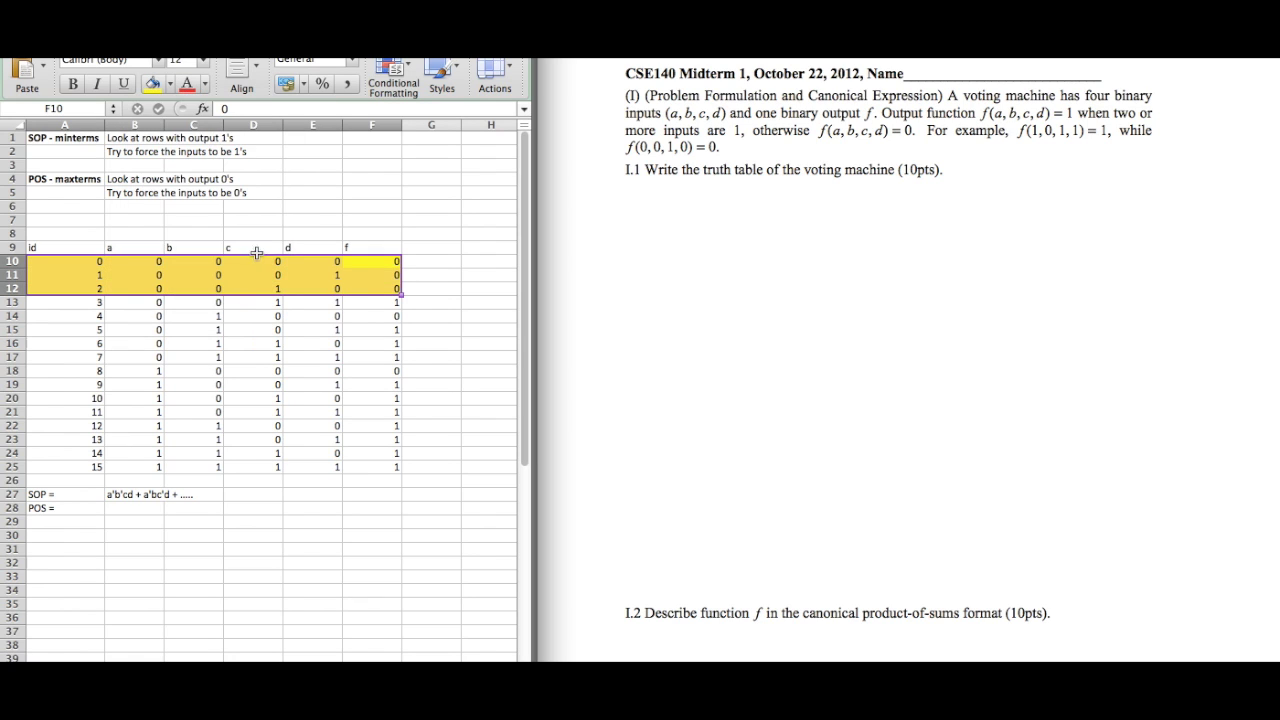
left_click(362, 290)
key("Down")
key("Down")
key("shift+Home")
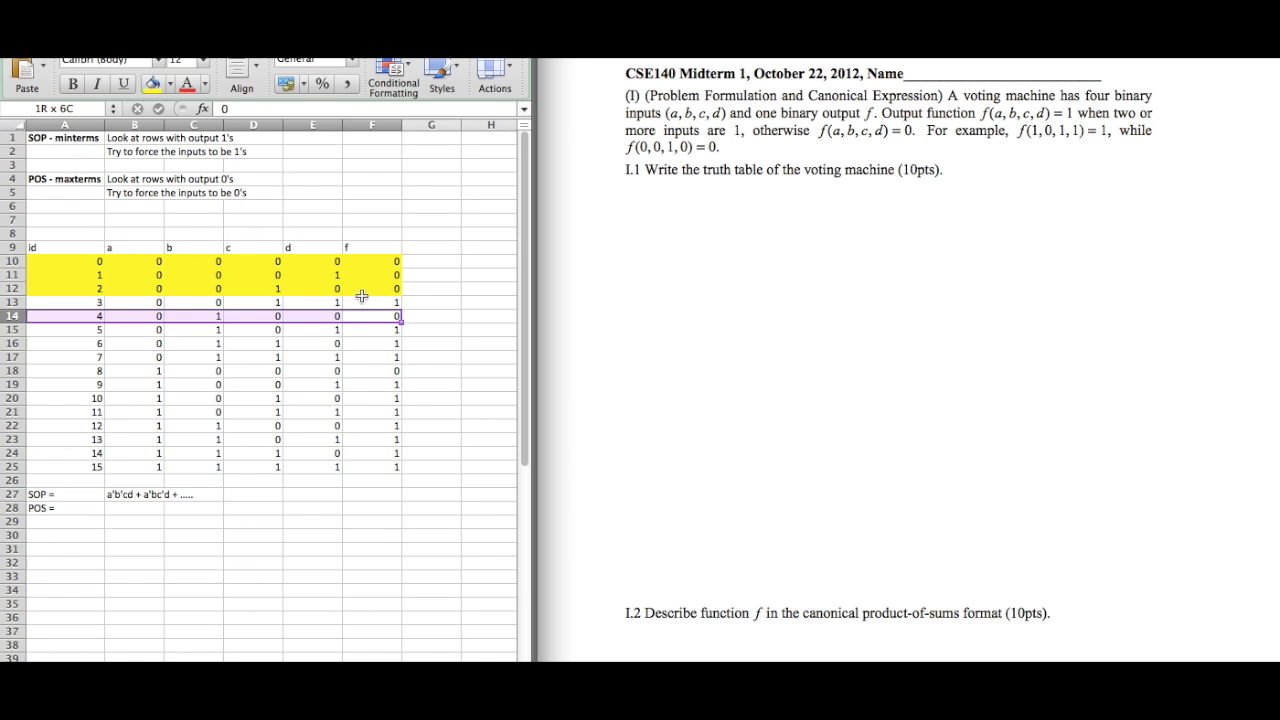
left_click(153, 84)
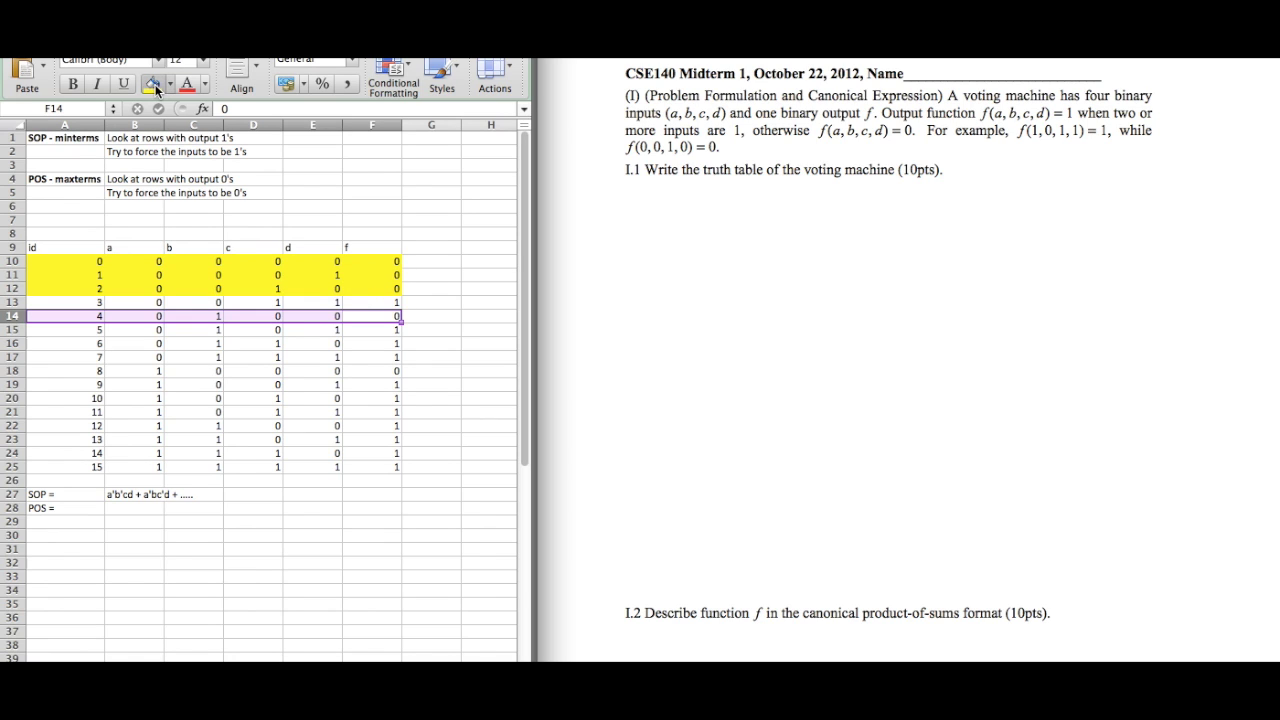
left_click(394, 374)
key("shift+Left")
key("shift+Left")
key("shift+Left")
key("shift+Left")
key("shift+Left")
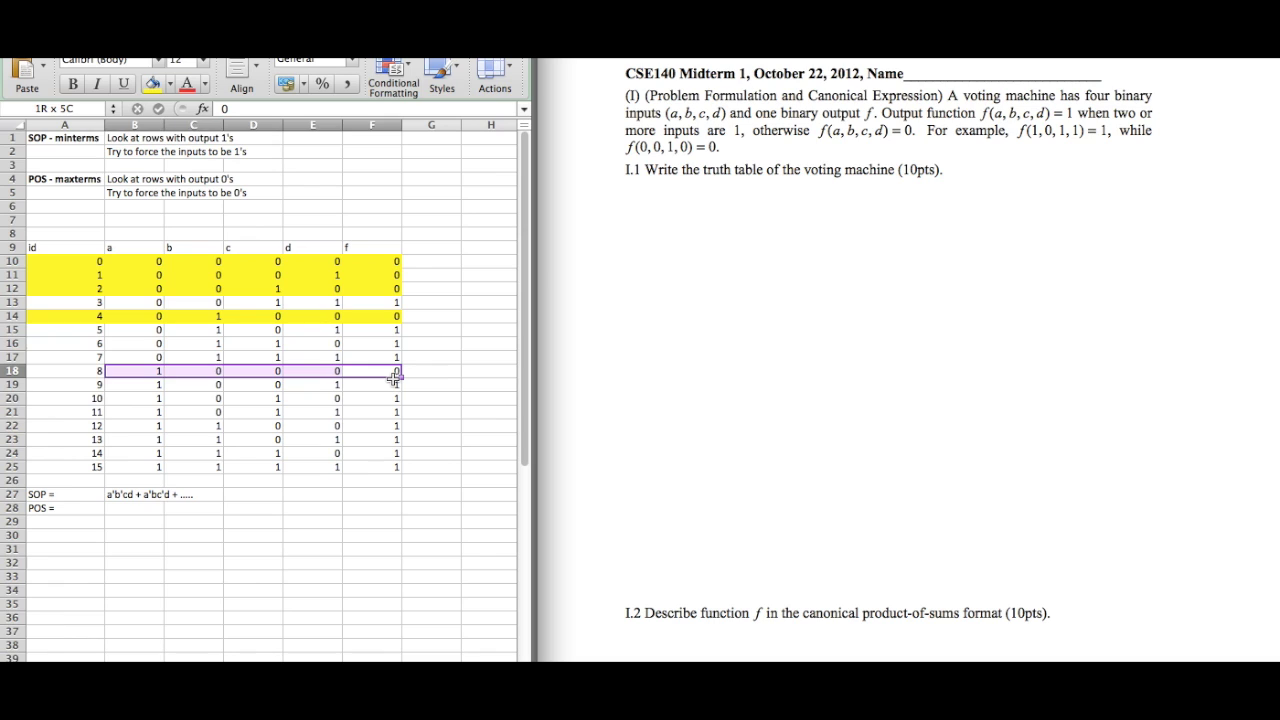
left_click(155, 86)
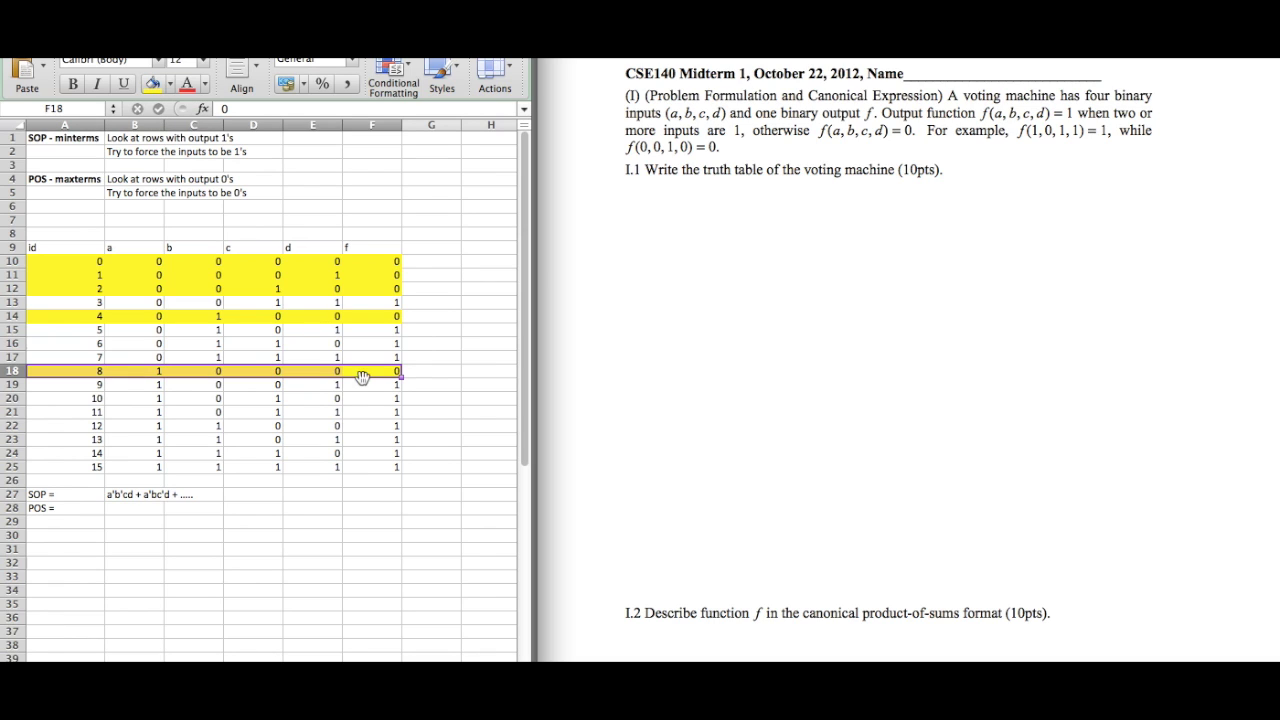
left_click(381, 428)
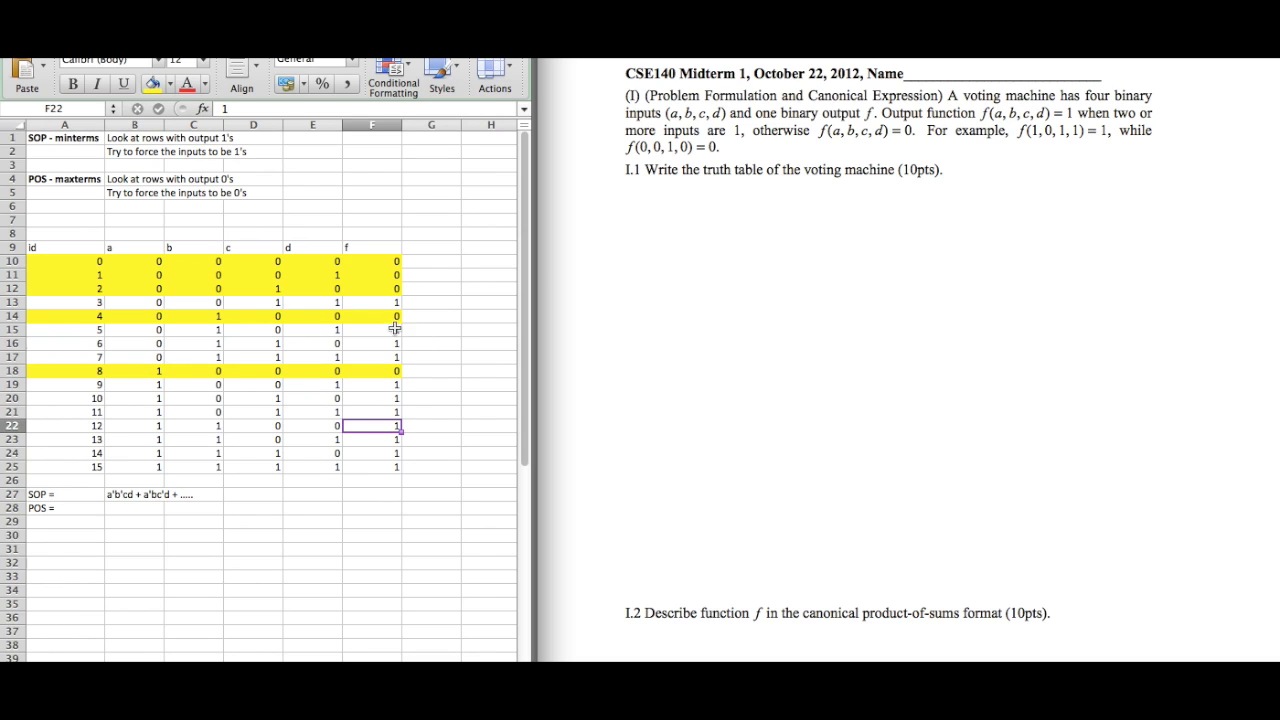
- Check id 0's a–d inputs and begin the POS expression in B28 with 'abc'
left_click(122, 512)
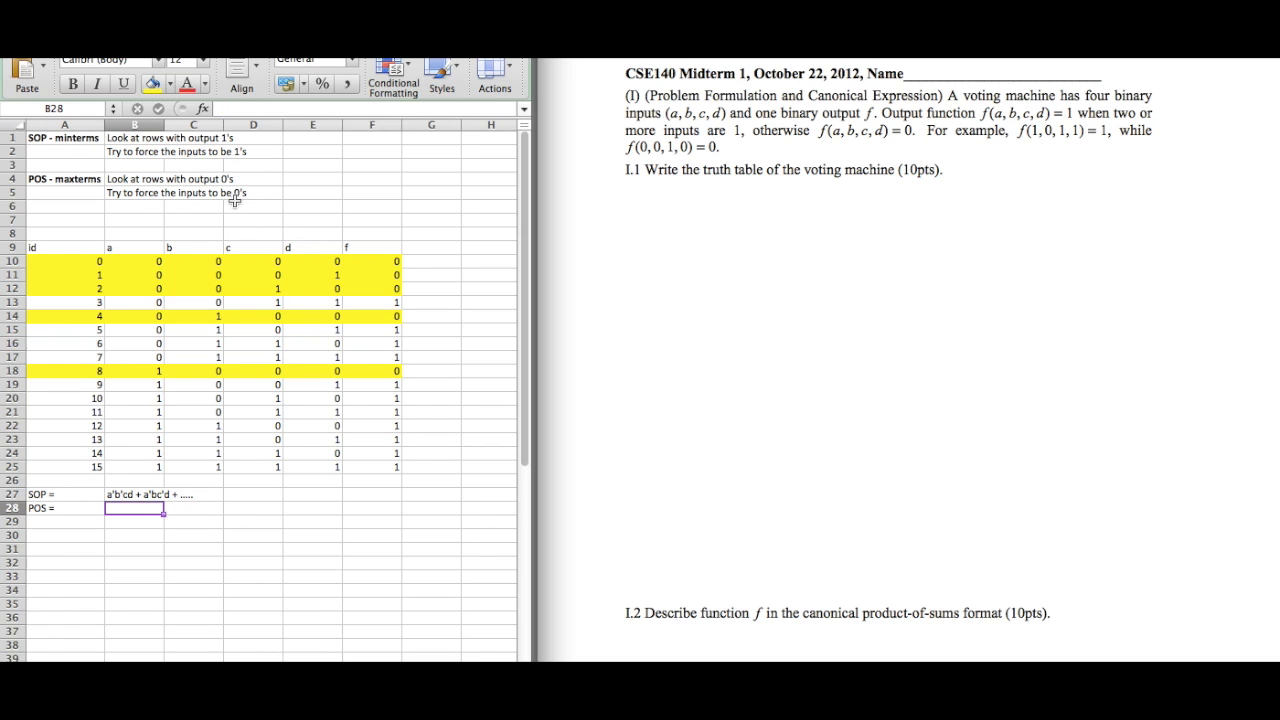
left_click(304, 264)
left_click_drag(255, 265, 134, 264)
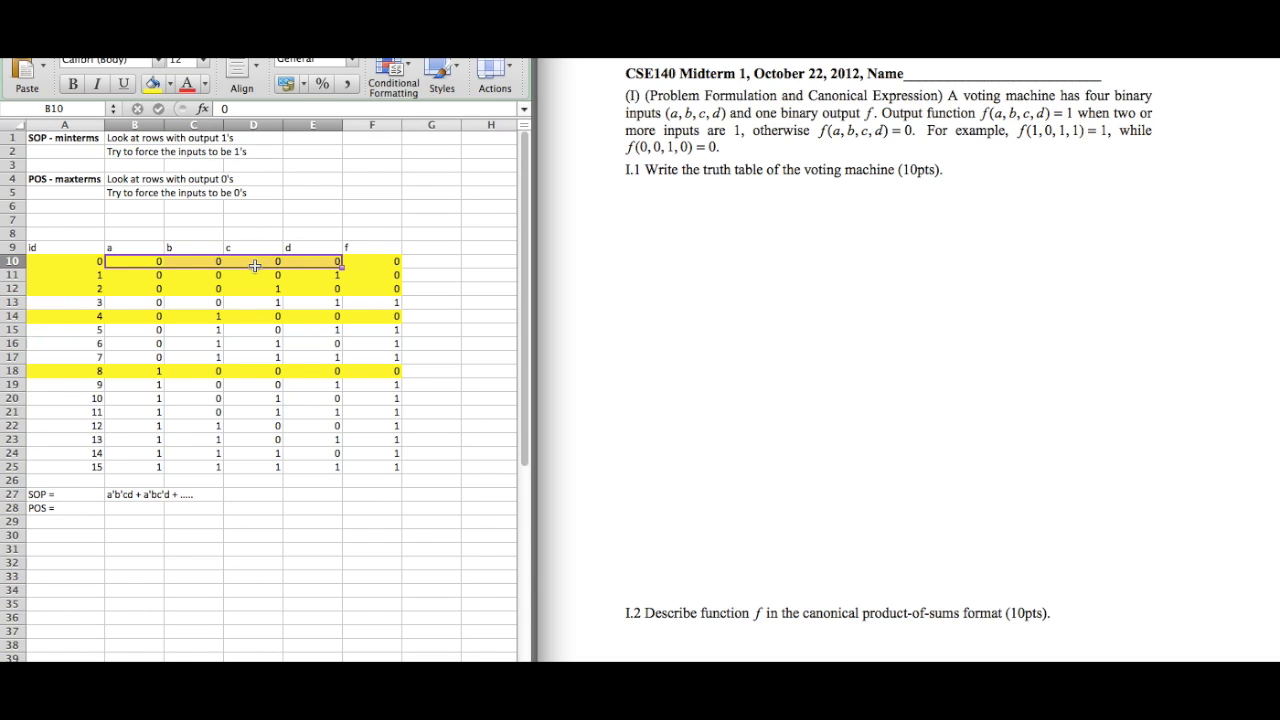
left_click(137, 510)
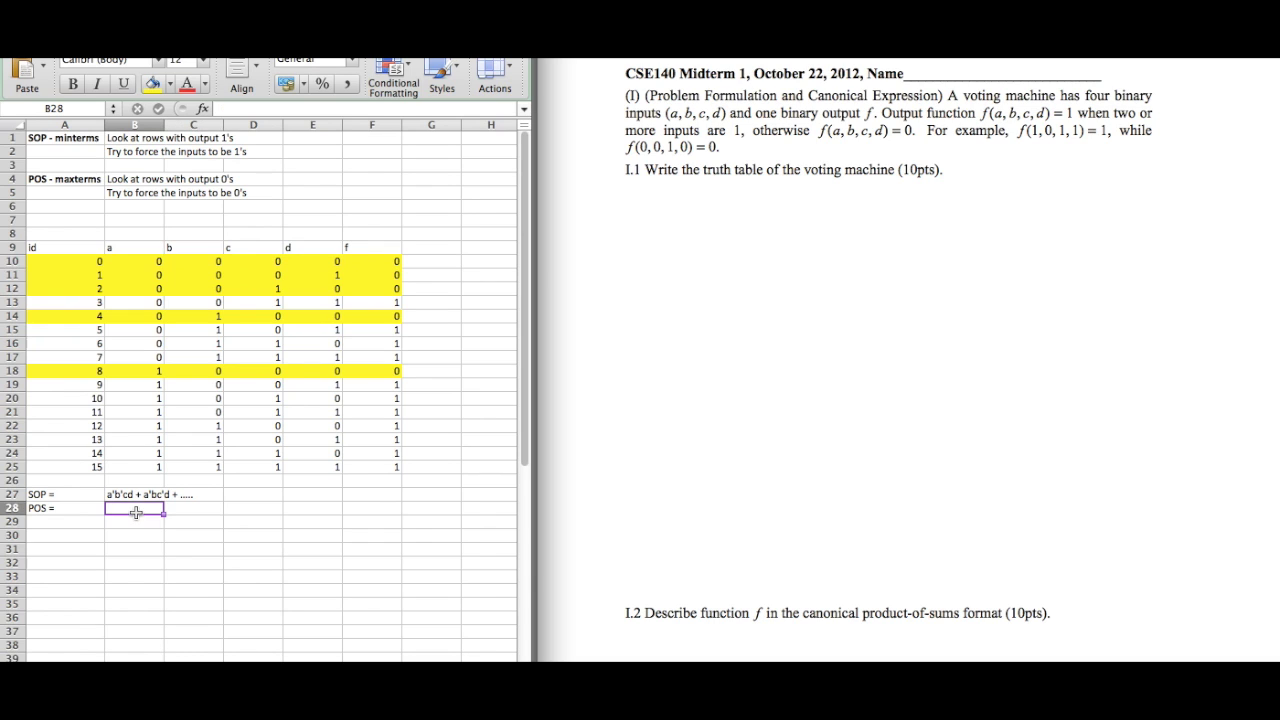
type("abc")
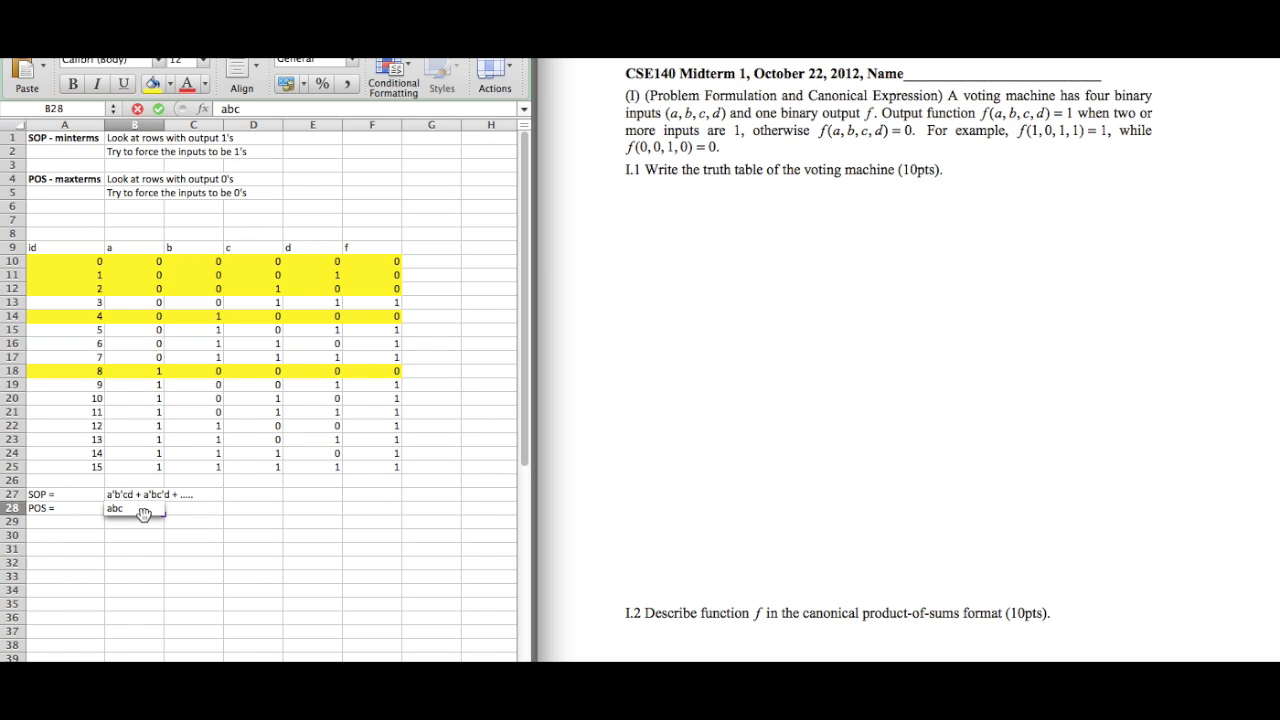